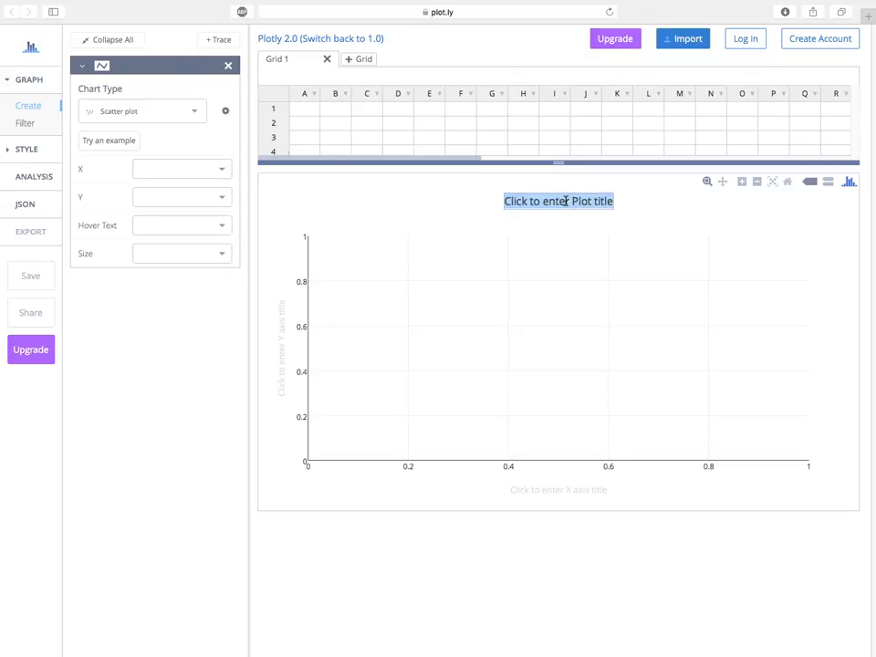
- Set the plot title to "Battery of Buggies" and the X axis title to "Time (s)"
{"action": "type", "text": "Battery of Buggies"}
{"action": "left_click", "coordinate": [657, 426]}
{"action": "left_click", "coordinate": [544, 494]}
{"action": "left_click", "coordinate": [538, 502]}
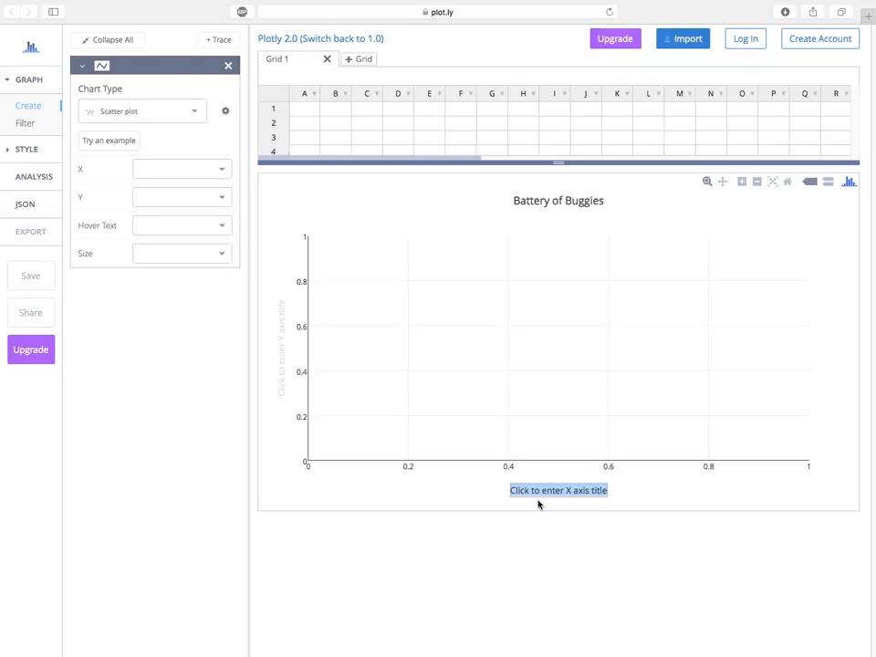
{"action": "type", "text": "Time"}
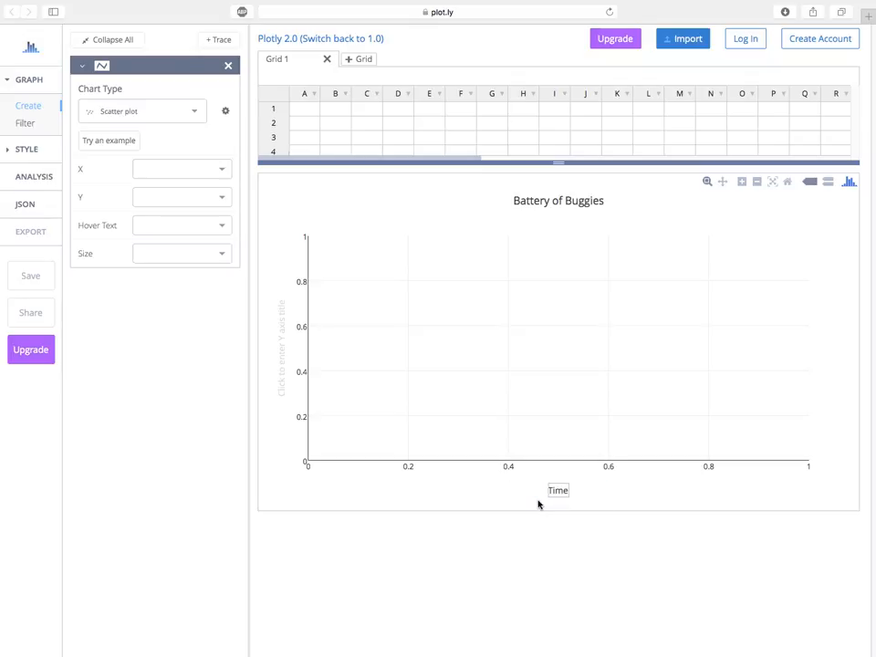
{"action": "type", "text": " (s)"}
{"action": "left_click", "coordinate": [540, 520]}
- Set the Y axis title of the plot to "Distance (m)"
{"action": "left_click", "coordinate": [298, 359]}
{"action": "left_click", "coordinate": [282, 359]}
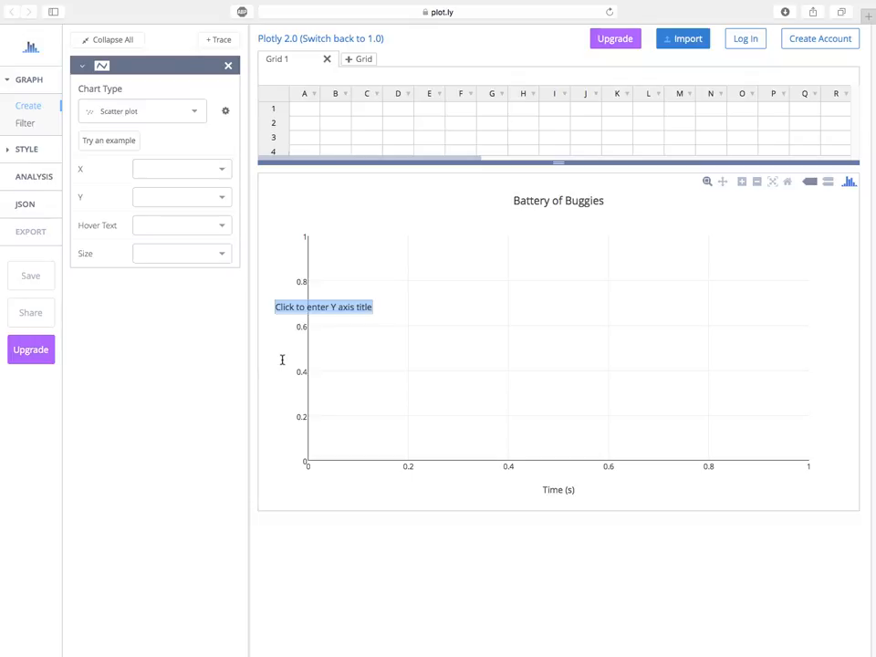
{"action": "type", "text": "Distance"}
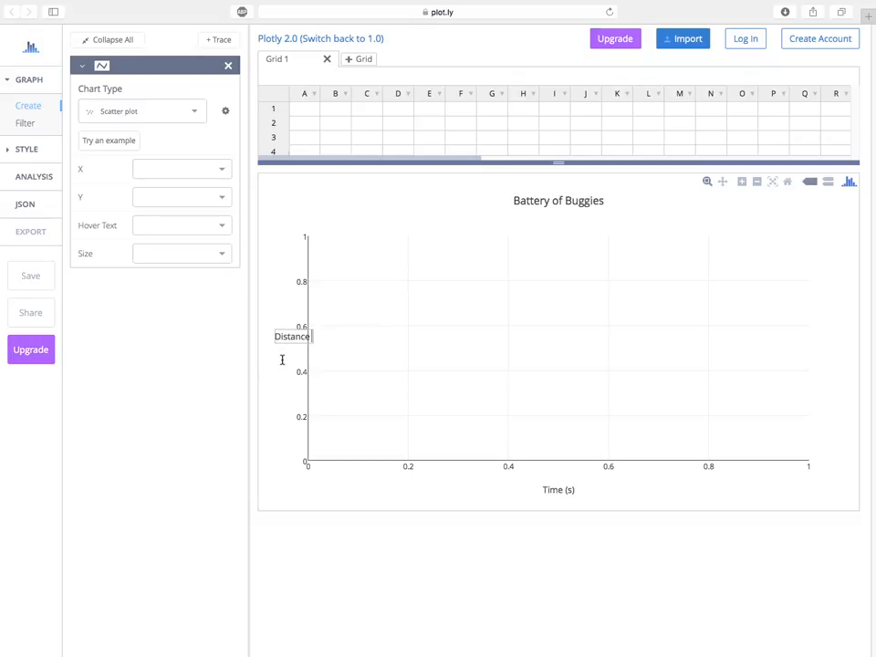
{"action": "type", "text": " (m)"}
{"action": "left_click", "coordinate": [451, 534]}
- Enlarge the data grid to about 26 visible rows and narrow column A to a thin spacer
{"action": "left_click_drag", "start_coordinate": [496, 162], "coordinate": [500, 485]}
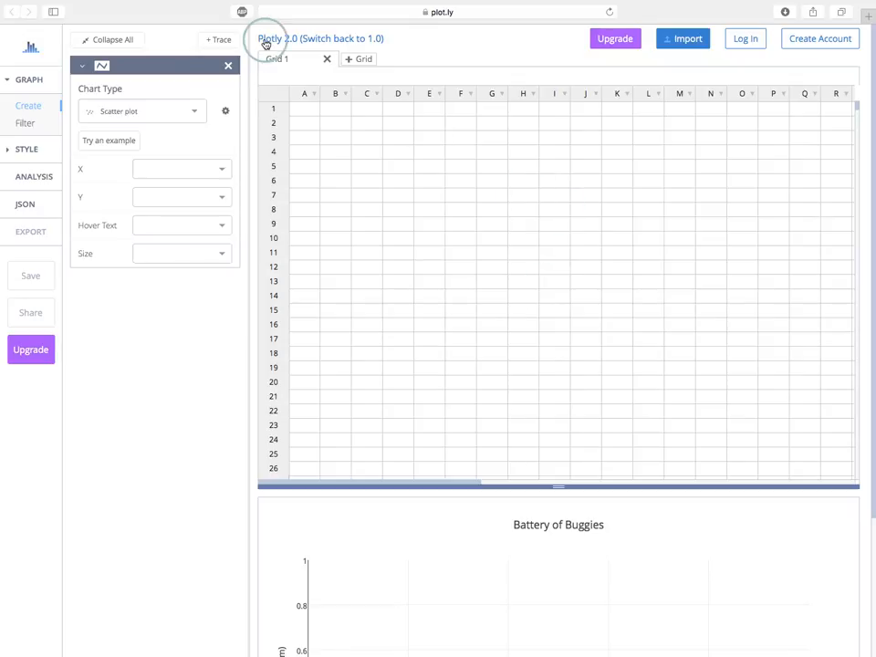
{"action": "left_click_drag", "start_coordinate": [313, 93], "coordinate": [304, 93]}
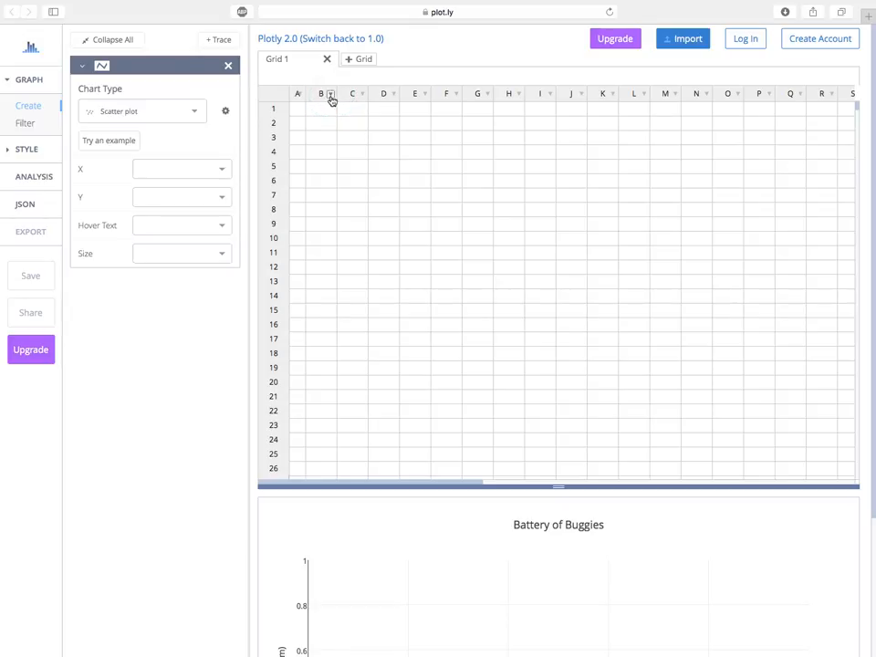
{"action": "left_click_drag", "start_coordinate": [304, 94], "coordinate": [300, 96]}
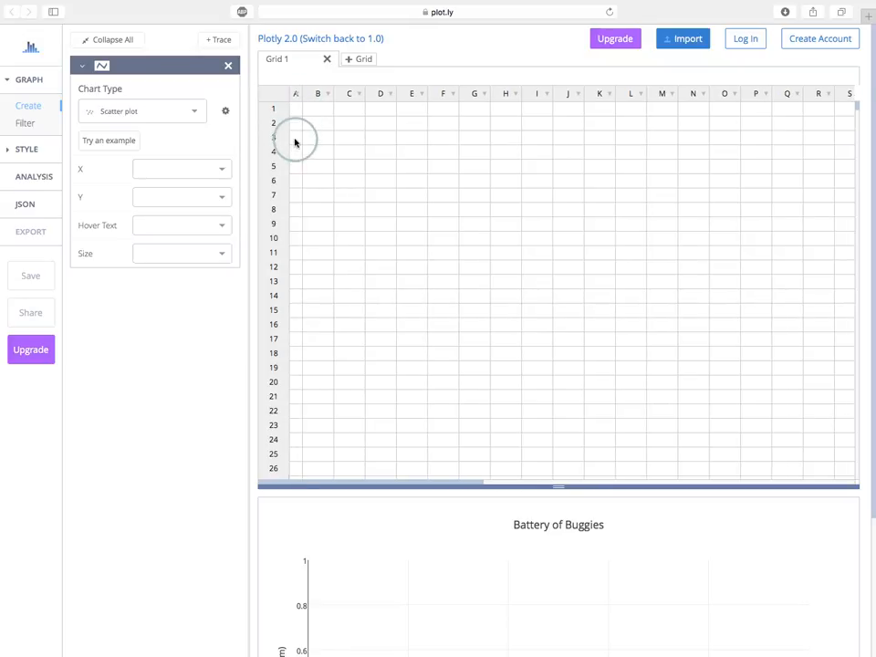
- Rename the header of column B to "Distance Car 1 (m)" and widen the column to fit it
{"action": "left_click", "coordinate": [327, 94]}
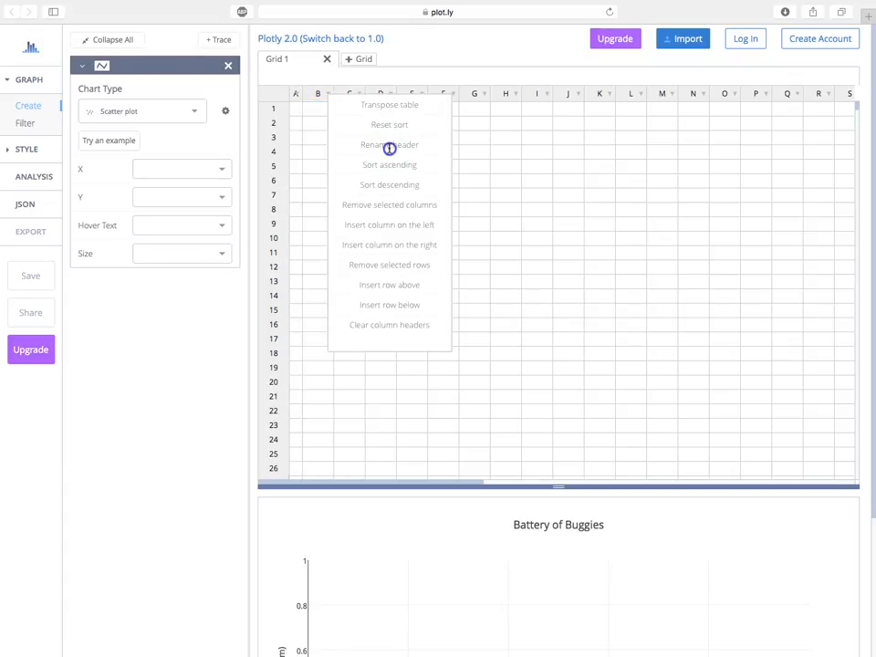
{"action": "left_click", "coordinate": [389, 146]}
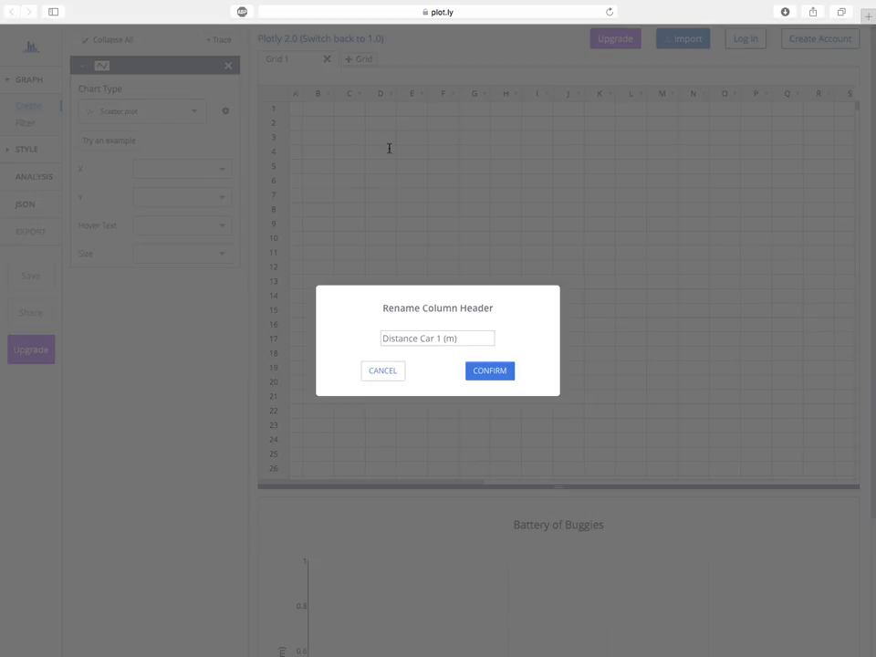
{"action": "left_click", "coordinate": [487, 372]}
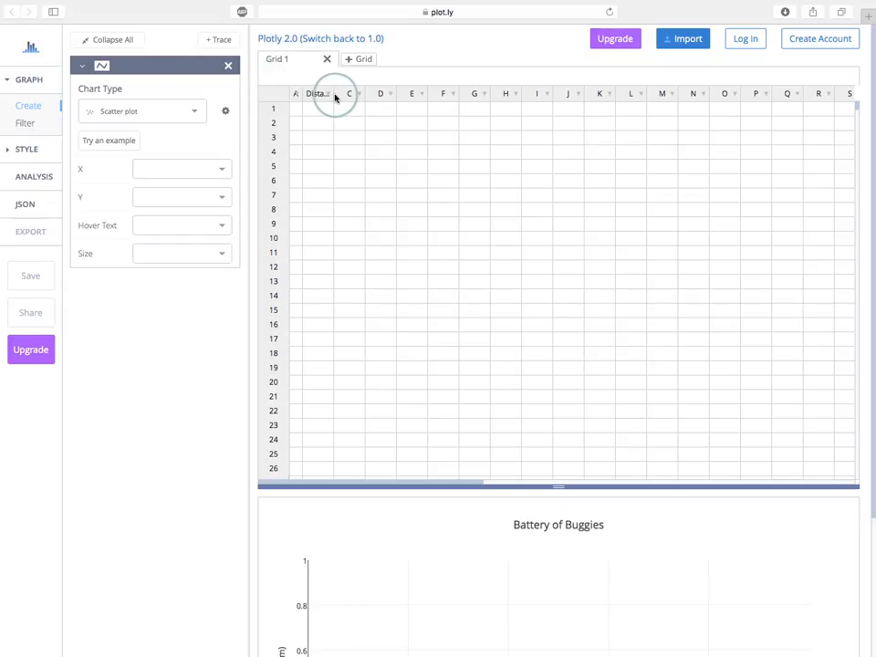
{"action": "left_click_drag", "start_coordinate": [332, 94], "coordinate": [386, 94]}
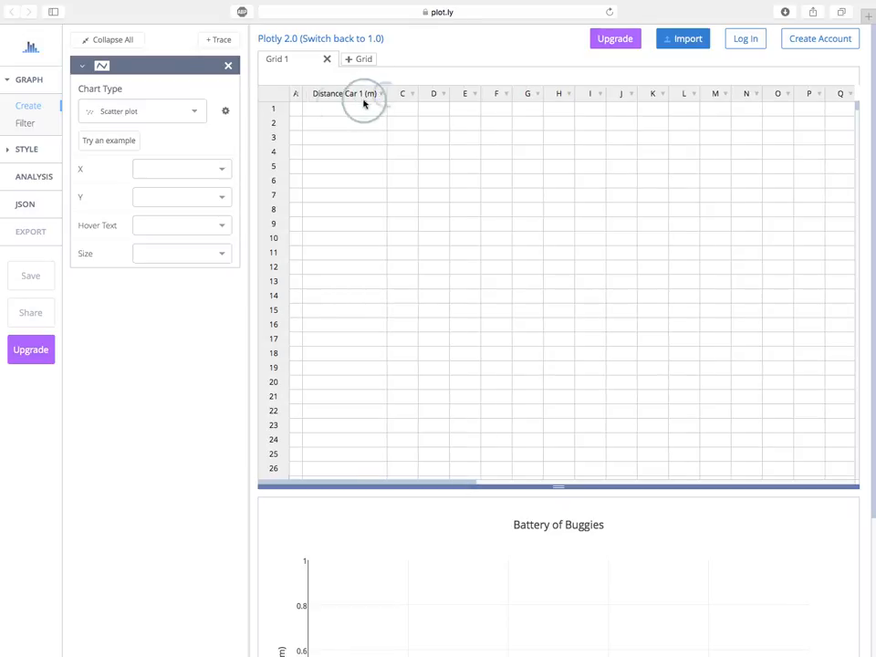
- Rename the header of column C to "Time Car 1 (s)", then fit its width and narrow column D as a spacer
{"action": "left_click", "coordinate": [412, 93]}
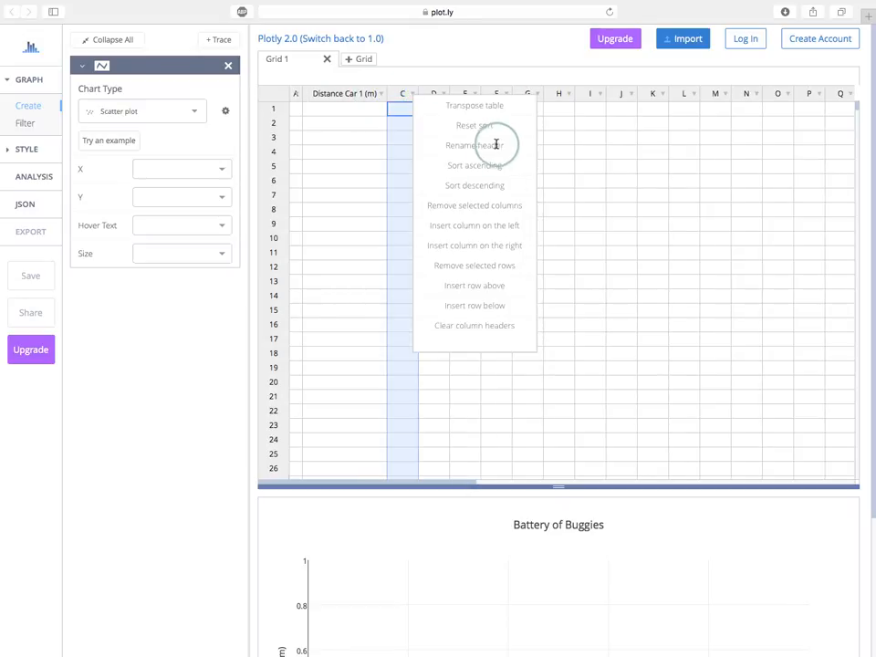
{"action": "left_click", "coordinate": [492, 147]}
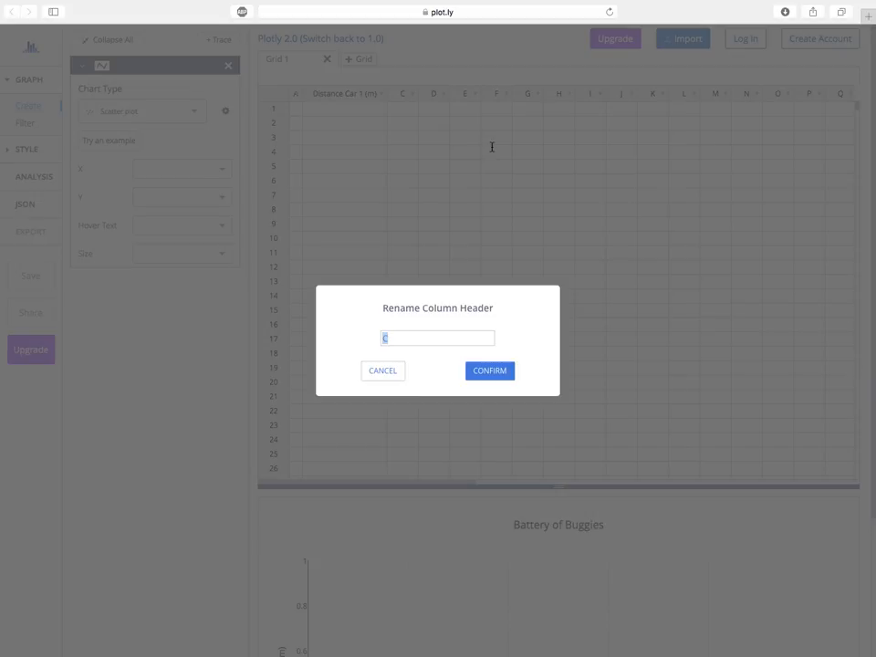
{"action": "type", "text": "Timne"}
{"action": "key", "text": "BackSpace"}
{"action": "type", "text": "e Car 1 (s)"}
{"action": "left_click", "coordinate": [498, 369]}
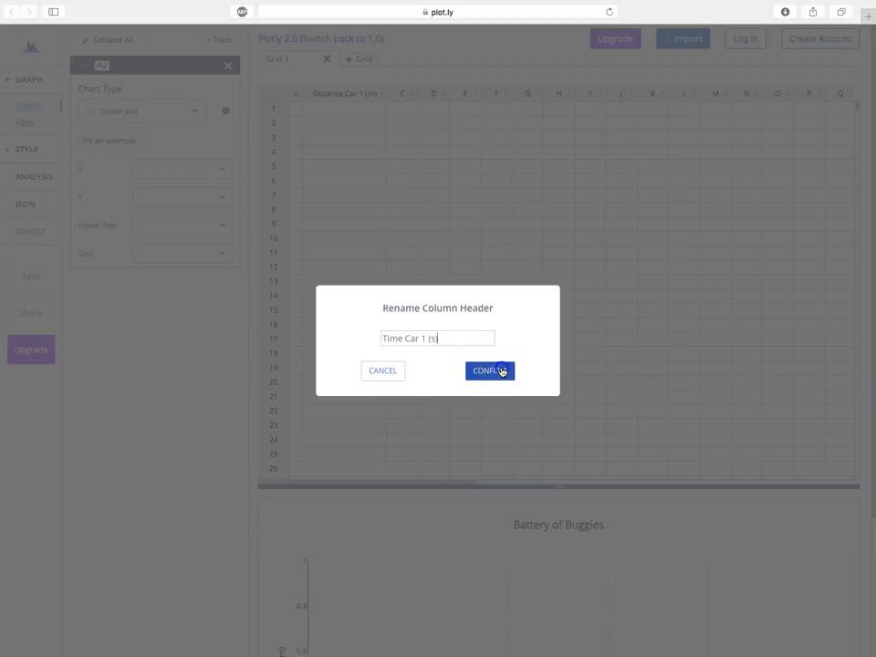
{"action": "left_click_drag", "start_coordinate": [419, 94], "coordinate": [459, 93]}
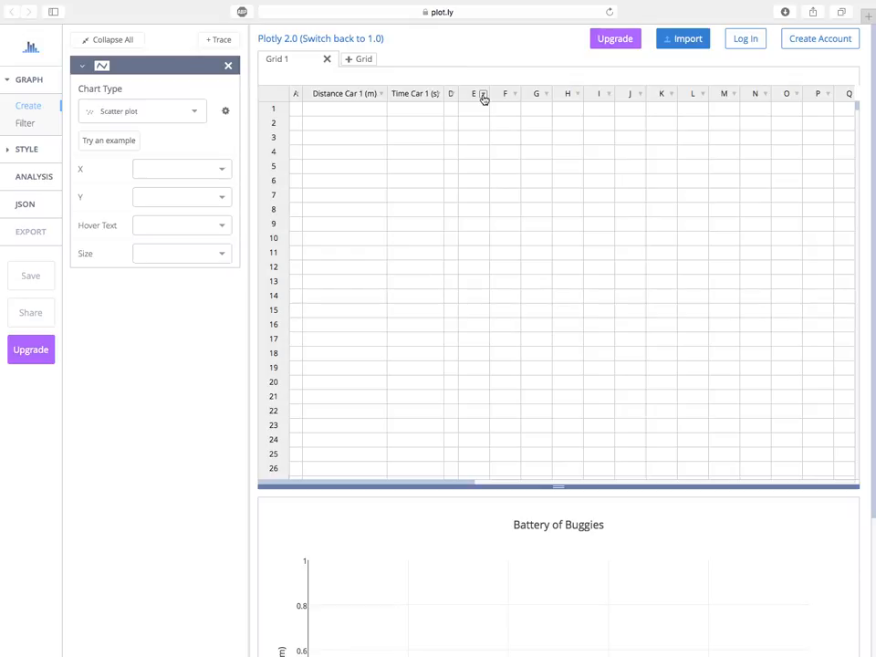
- Rename the header of column E to "Distance Car 2 (m)" and widen the column to fit it
{"action": "left_click", "coordinate": [483, 95]}
{"action": "left_click", "coordinate": [536, 147]}
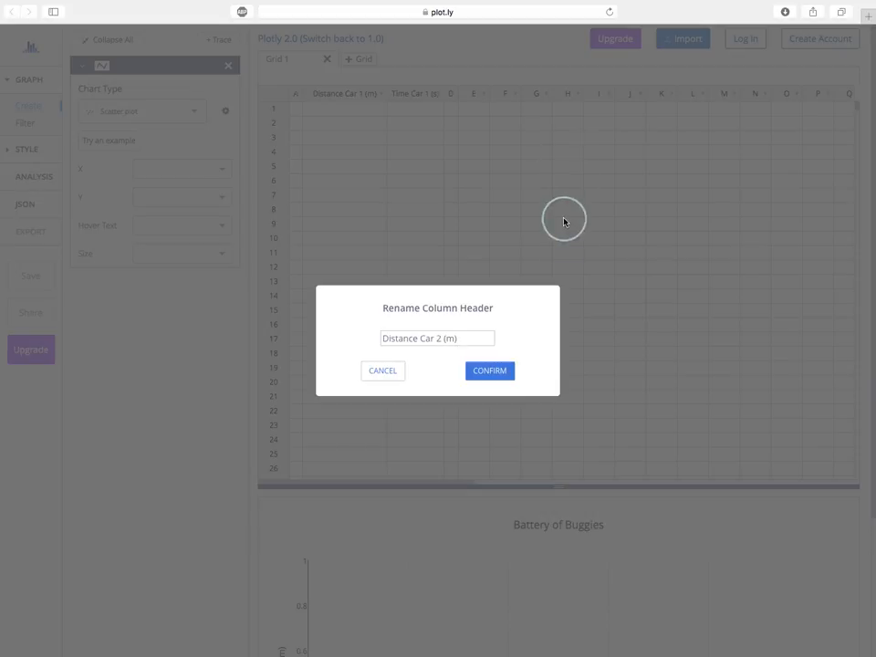
{"action": "left_click", "coordinate": [500, 372]}
{"action": "left_click_drag", "start_coordinate": [491, 94], "coordinate": [528, 94]}
- Rename the header of column F to "Time Car 2 (s)" and widen the column to fit it
{"action": "left_click", "coordinate": [553, 95]}
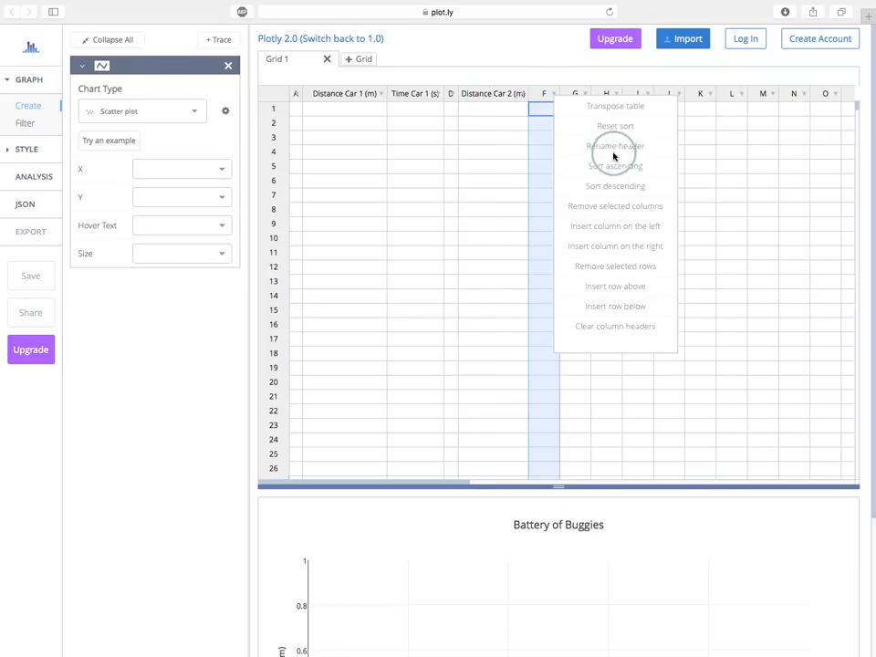
{"action": "left_click", "coordinate": [613, 146]}
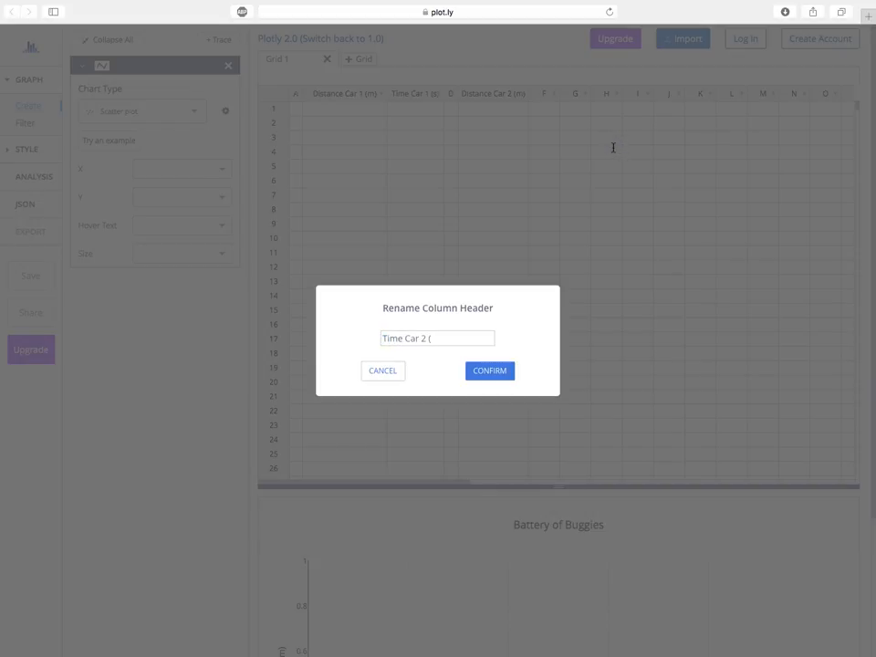
{"action": "type", "text": "Time Car 2 (s)"}
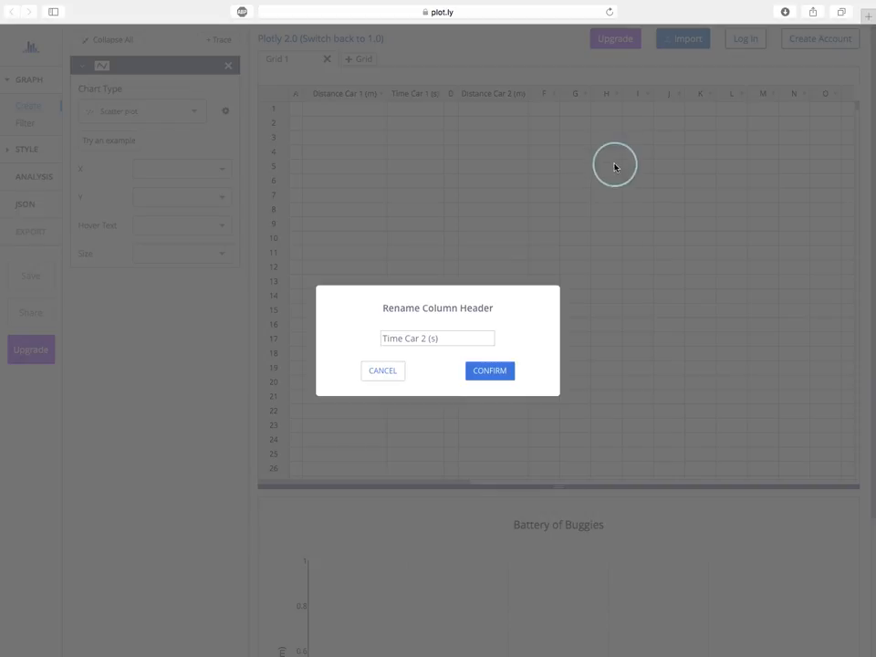
{"action": "left_click", "coordinate": [504, 370]}
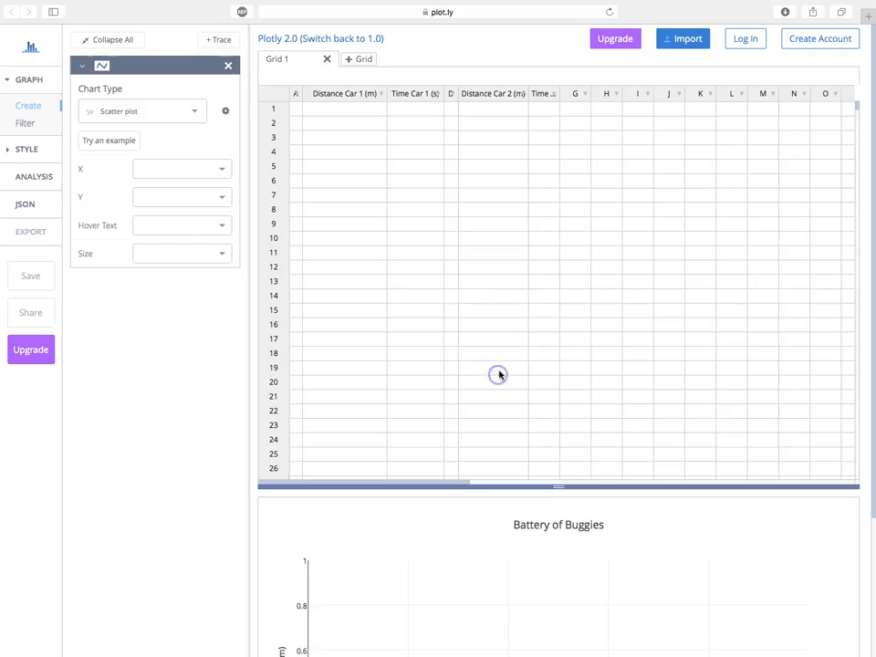
{"action": "left_click", "coordinate": [557, 94]}
{"action": "left_click_drag", "start_coordinate": [559, 94], "coordinate": [591, 95]}
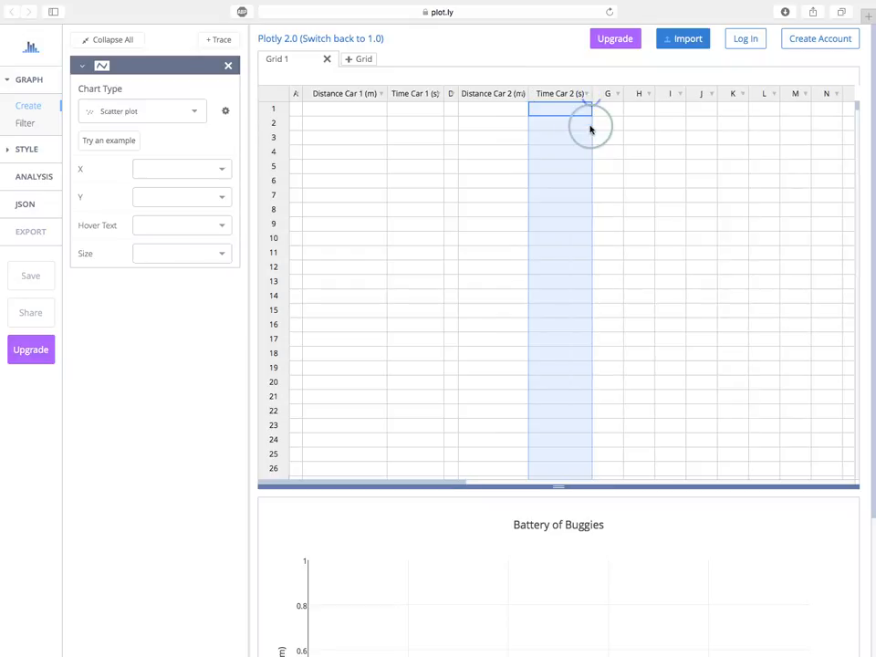
- Enter the distances 1, 2, 3, 4 and 5 in rows 1 to 5 of the Distance Car 1 (m) column
{"action": "left_click", "coordinate": [322, 110]}
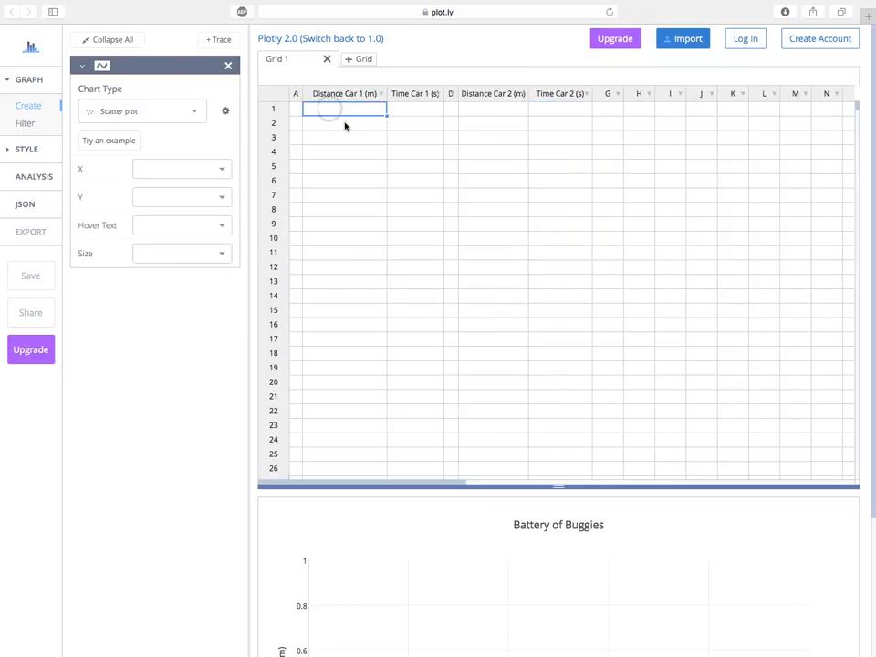
{"action": "type", "text": "1"}
{"action": "key", "text": "Return"}
{"action": "type", "text": "2"}
{"action": "key", "text": "Return"}
{"action": "type", "text": "3"}
{"action": "key", "text": "Return"}
{"action": "type", "text": "4"}
{"action": "key", "text": "Return"}
{"action": "type", "text": "5"}
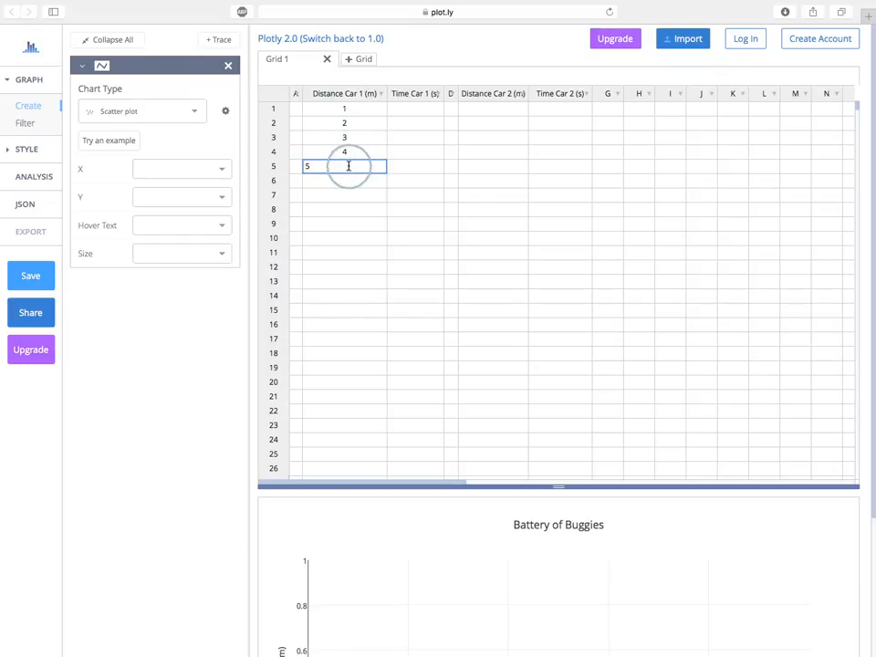
- Enter the times 2.11, 4.04, 6.01, 7.98 and 9.91 in rows 1 to 5 of the Time Car 1 (s) column
{"action": "left_click", "coordinate": [412, 108]}
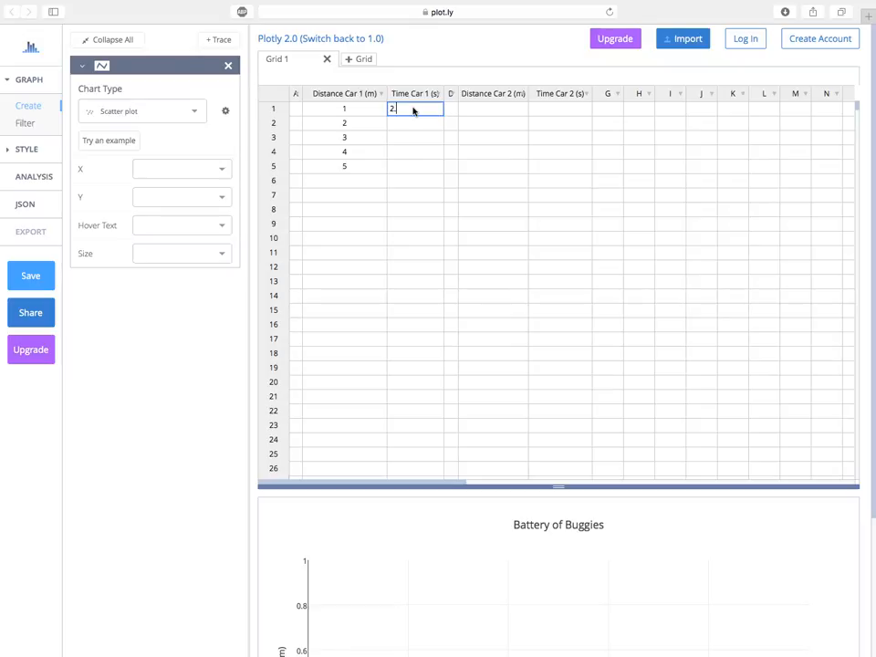
{"action": "key", "text": "Return"}
{"action": "key", "text": "Return"}
{"action": "key", "text": "Return"}
{"action": "key", "text": "Return"}
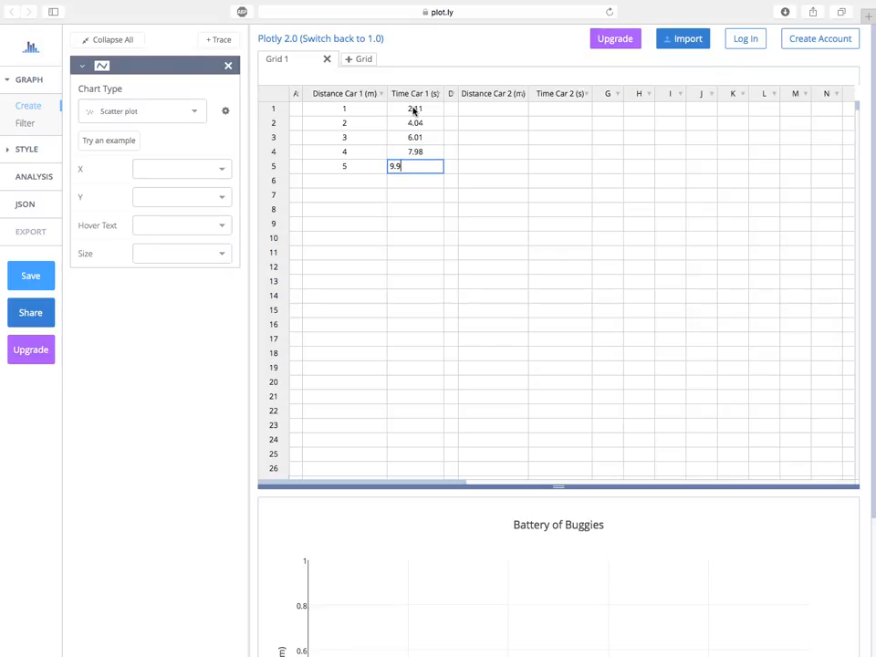
- Enter the distances 1, 2, 3, 4 and 5 in rows 1 to 5 of the Distance Car 2 (m) column
{"action": "left_click", "coordinate": [498, 109]}
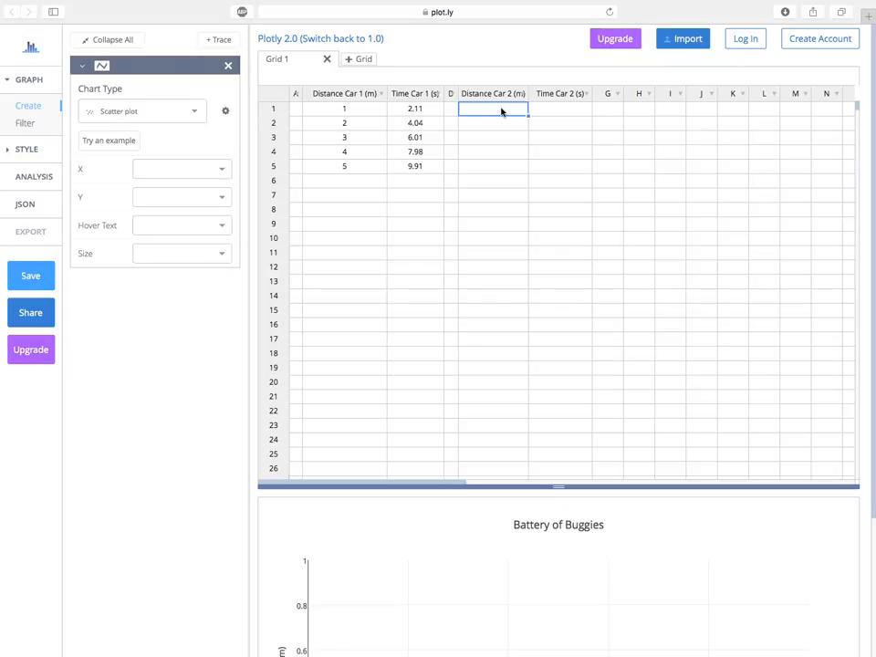
{"action": "key", "text": "Return"}
{"action": "type", "text": "2"}
{"action": "key", "text": "Return"}
{"action": "type", "text": "3"}
{"action": "key", "text": "Return"}
{"action": "type", "text": "4"}
{"action": "key", "text": "Return"}
{"action": "type", "text": "5"}
- Enter the times 1.05, 20.3, 2.95, 4.09 and 5.04 in rows 1 to 5 of the Time Car 2 (s) column
{"action": "left_click", "coordinate": [554, 112]}
{"action": "key", "text": "Return"}
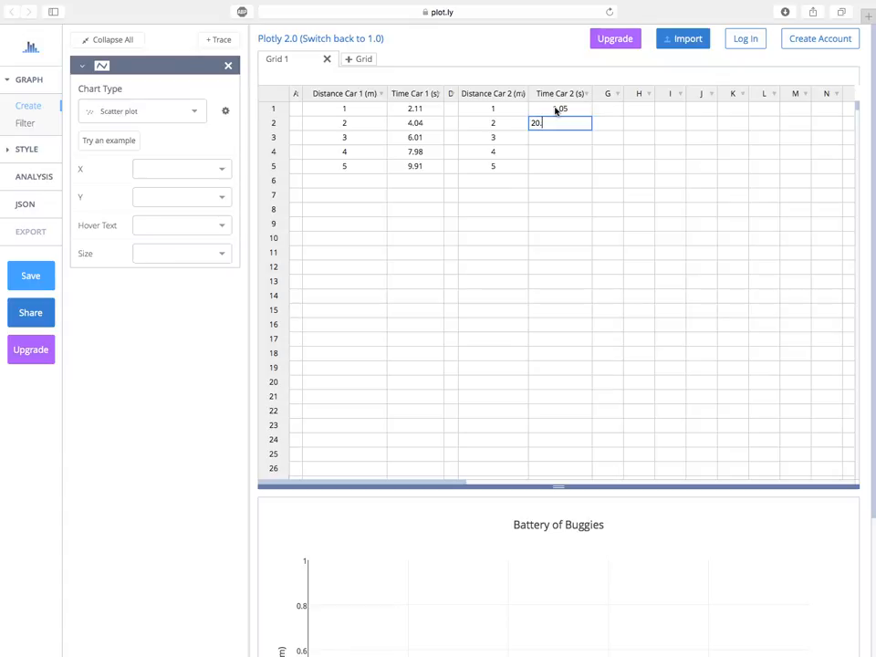
{"action": "key", "text": "Return"}
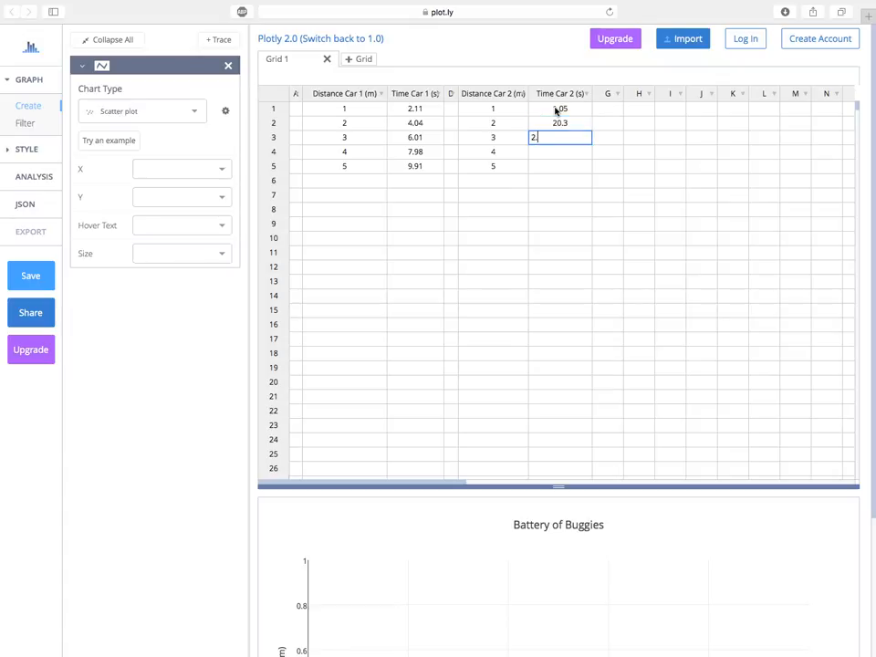
{"action": "key", "text": "Return"}
{"action": "type", "text": "4.09"}
{"action": "key", "text": "Return"}
{"action": "type", "text": "5.0"}
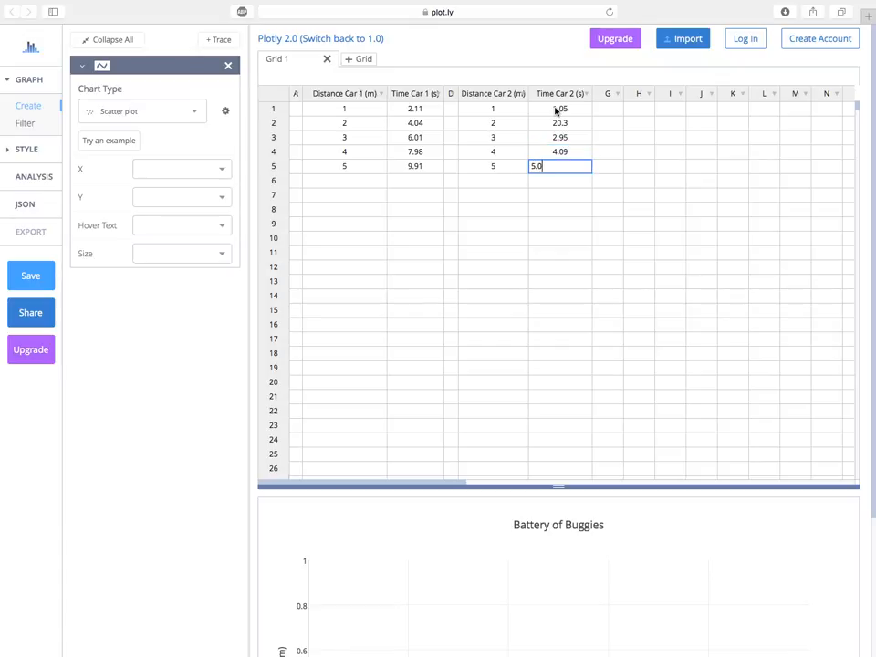
{"action": "type", "text": "4"}
{"action": "left_click", "coordinate": [609, 183]}
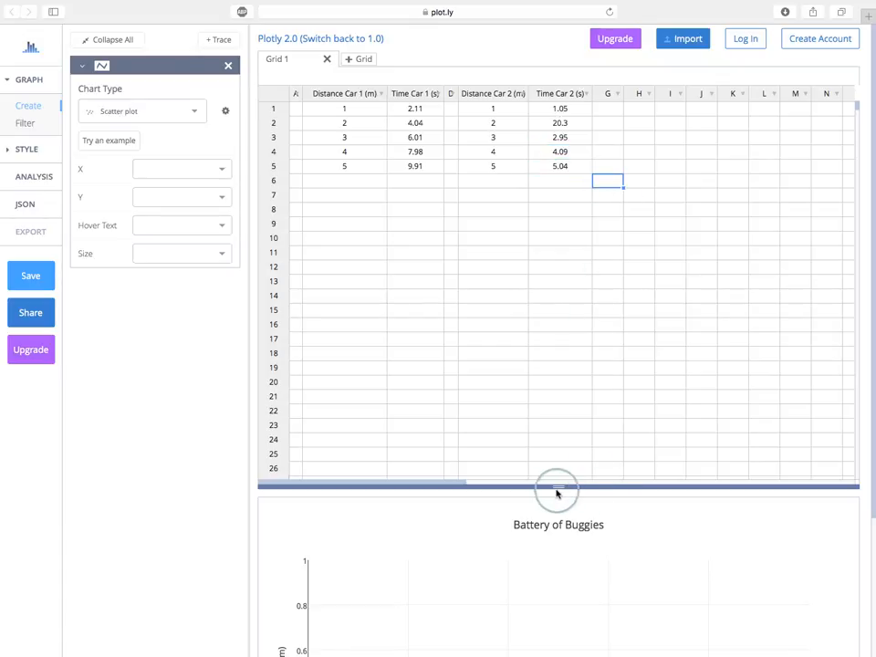
- Shrink the data grid to its first five rows and choose Scatter plot as the trace's chart type
{"action": "left_click_drag", "start_coordinate": [563, 487], "coordinate": [565, 190]}
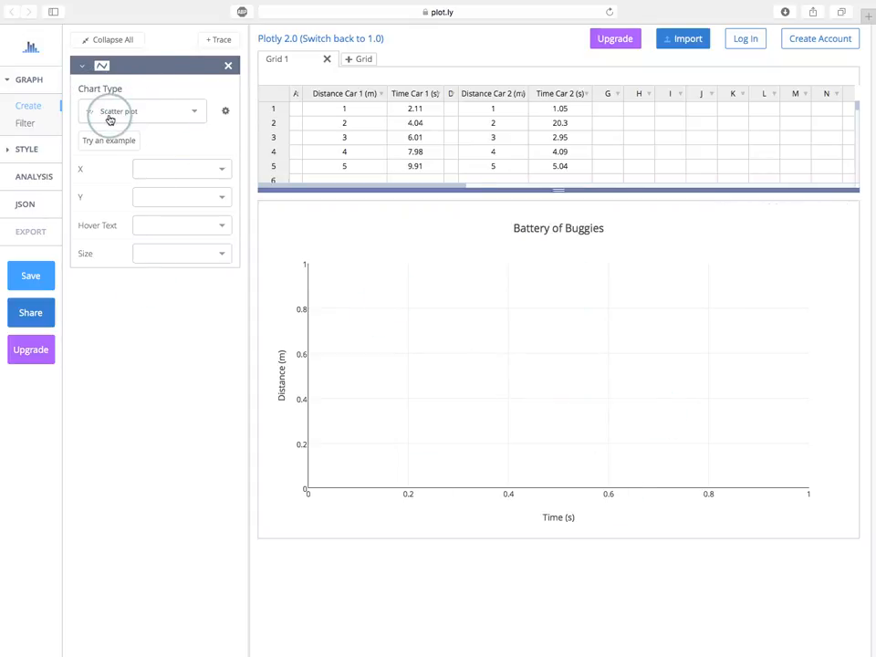
{"action": "left_click", "coordinate": [192, 113]}
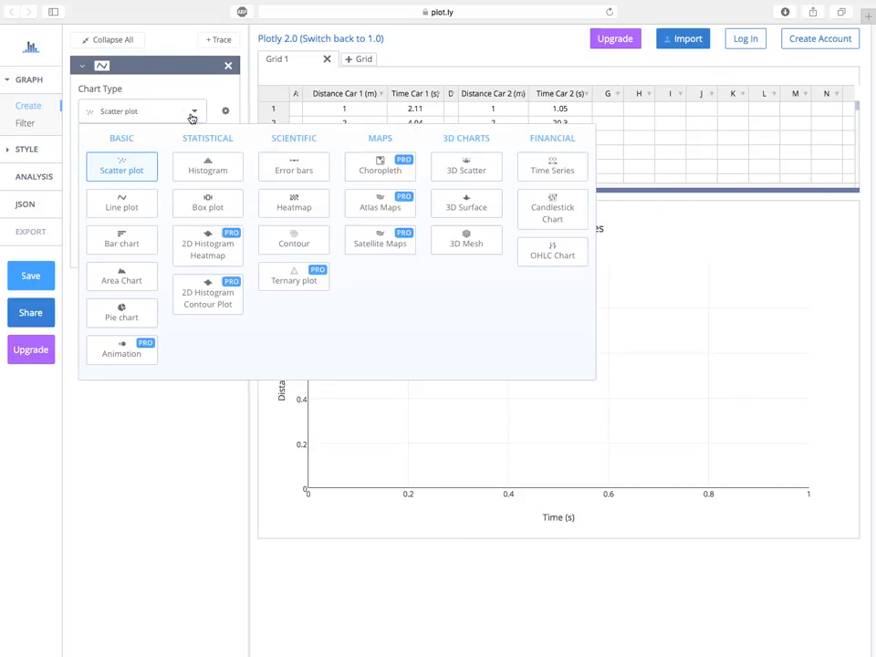
{"action": "left_click", "coordinate": [137, 215]}
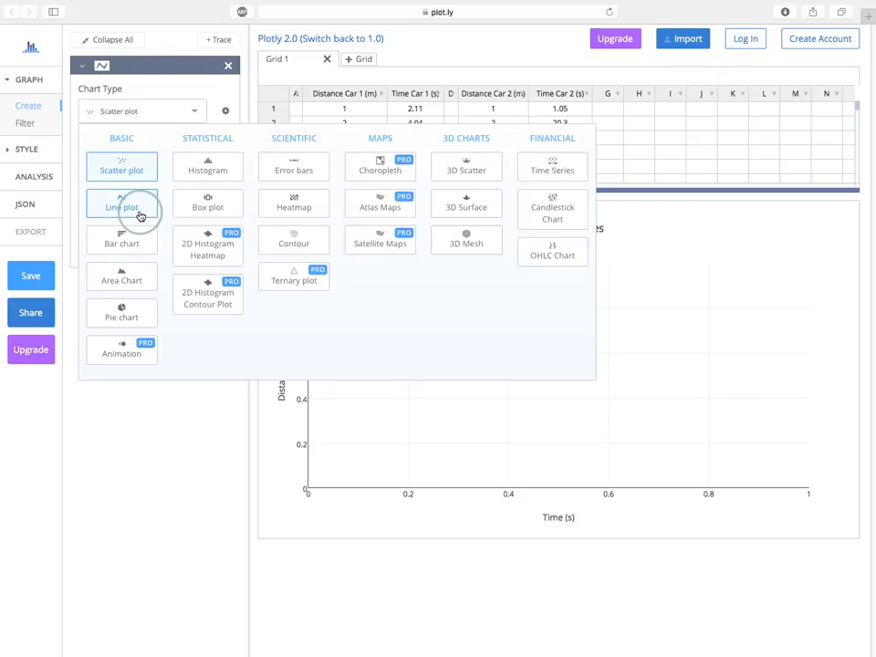
{"action": "left_click", "coordinate": [137, 242]}
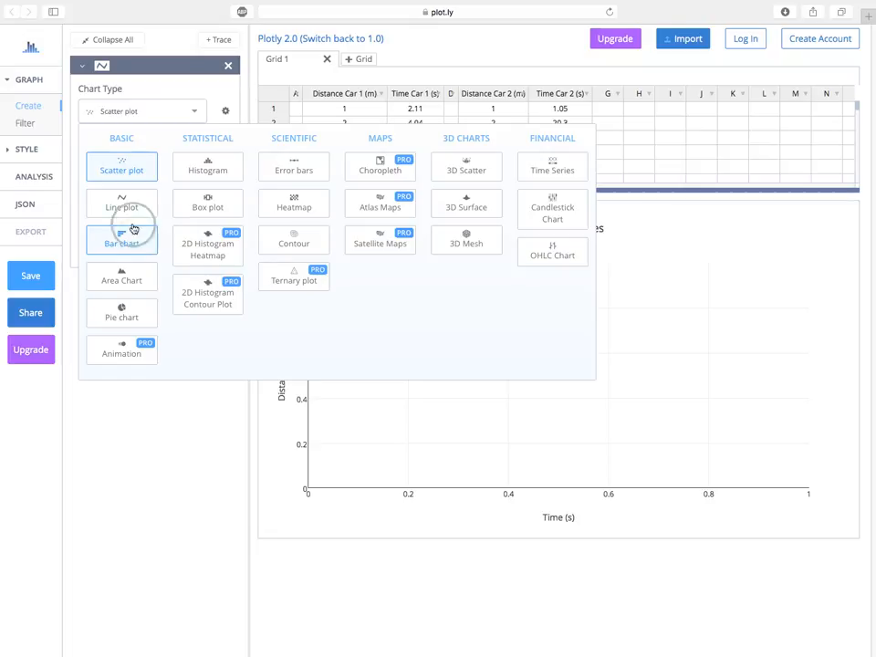
{"action": "left_click", "coordinate": [131, 169]}
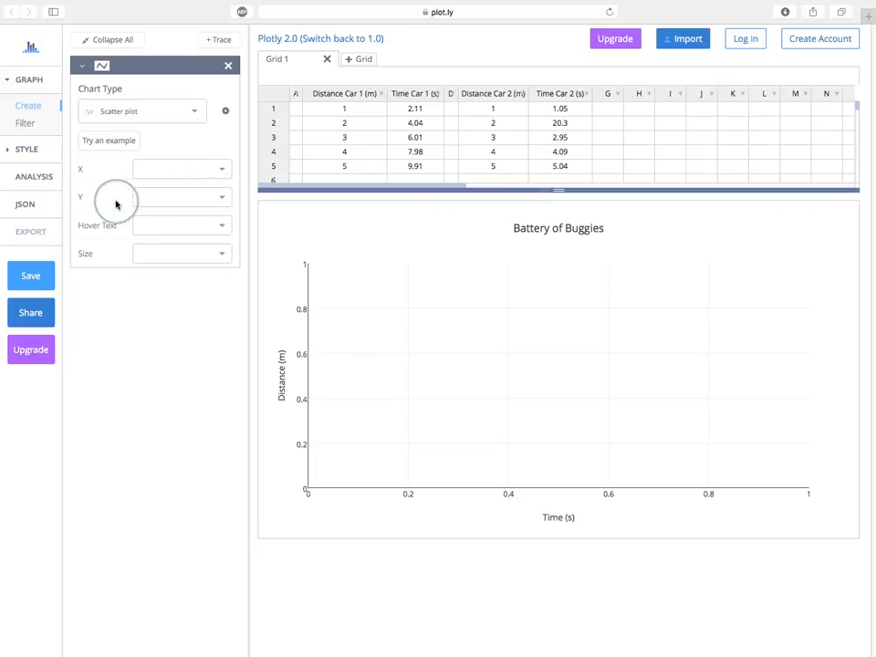
- Plot the first trace with Time Car 1 (s) as X and Distance Car 1 (m) as Y
{"action": "left_click", "coordinate": [222, 169]}
{"action": "left_click", "coordinate": [161, 239]}
{"action": "left_click", "coordinate": [222, 198]}
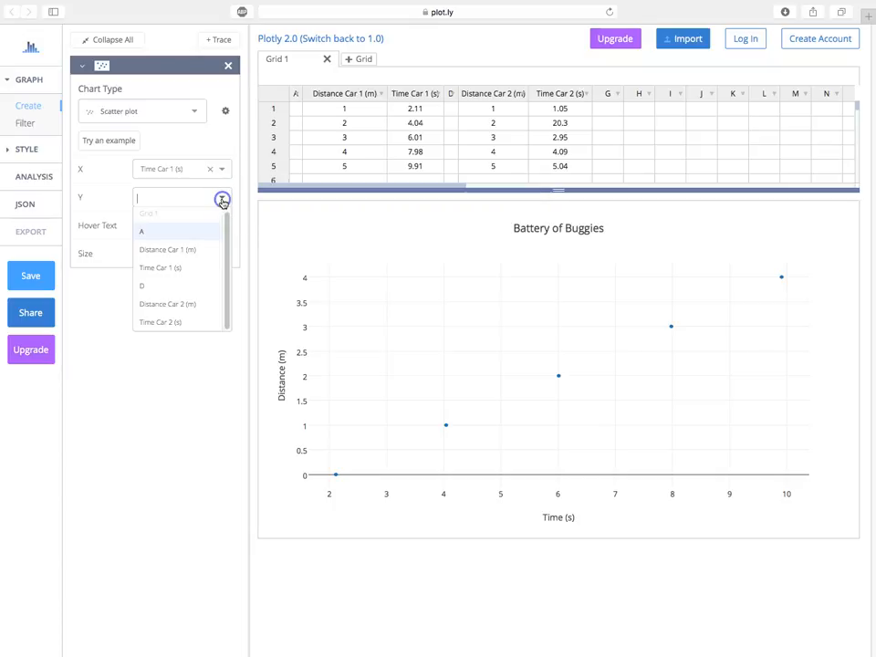
{"action": "left_click", "coordinate": [195, 253]}
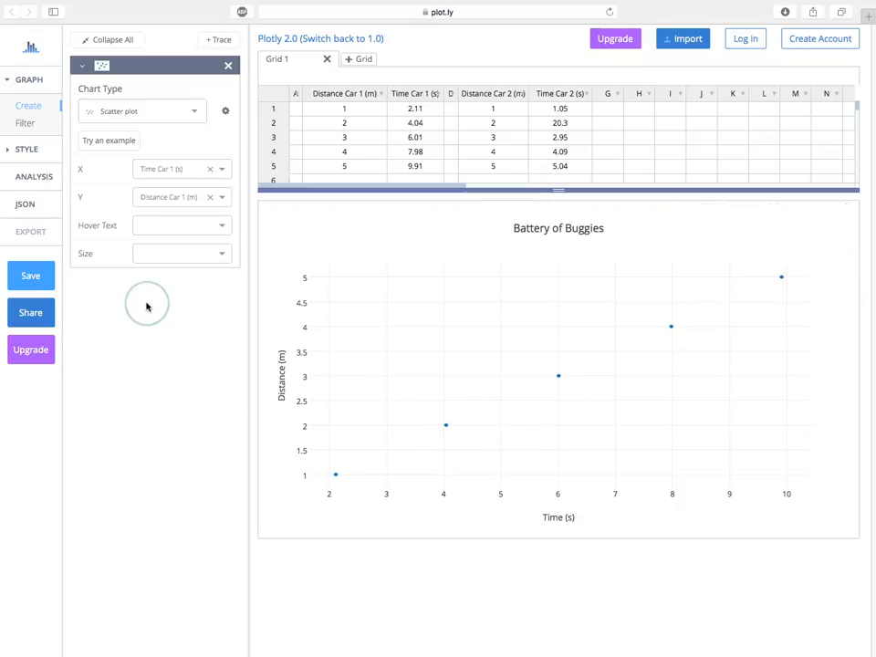
- Add a second scatter trace with Time Car 2 (s) as X and Distance Car 2 (m) as Y
{"action": "left_click", "coordinate": [218, 39]}
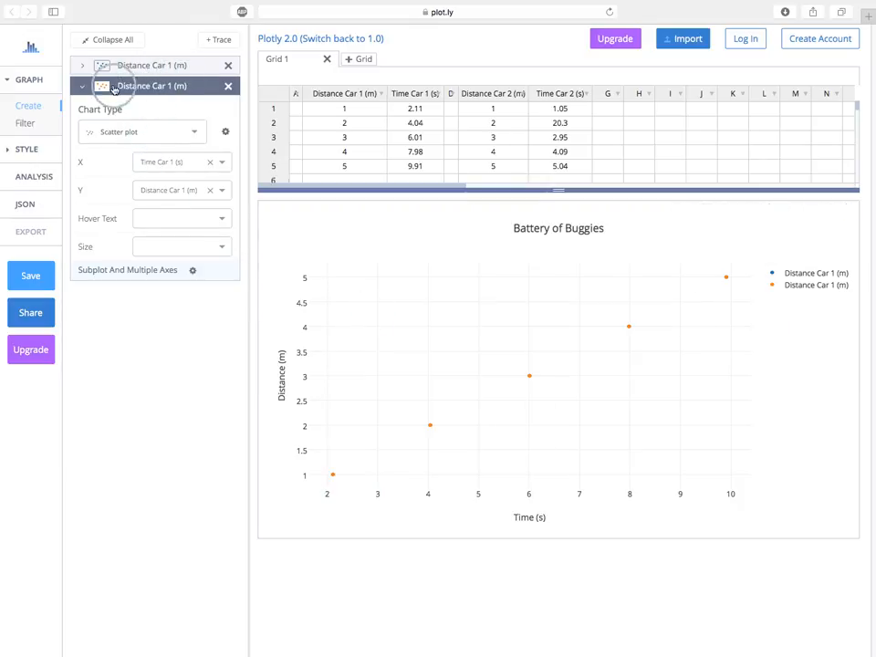
{"action": "left_click", "coordinate": [221, 164]}
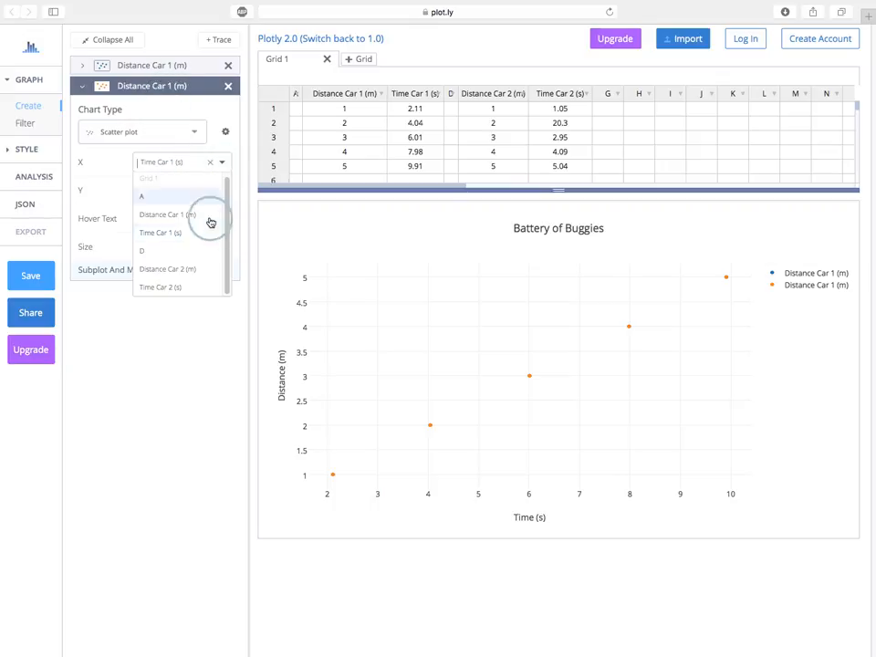
{"action": "left_click", "coordinate": [194, 287]}
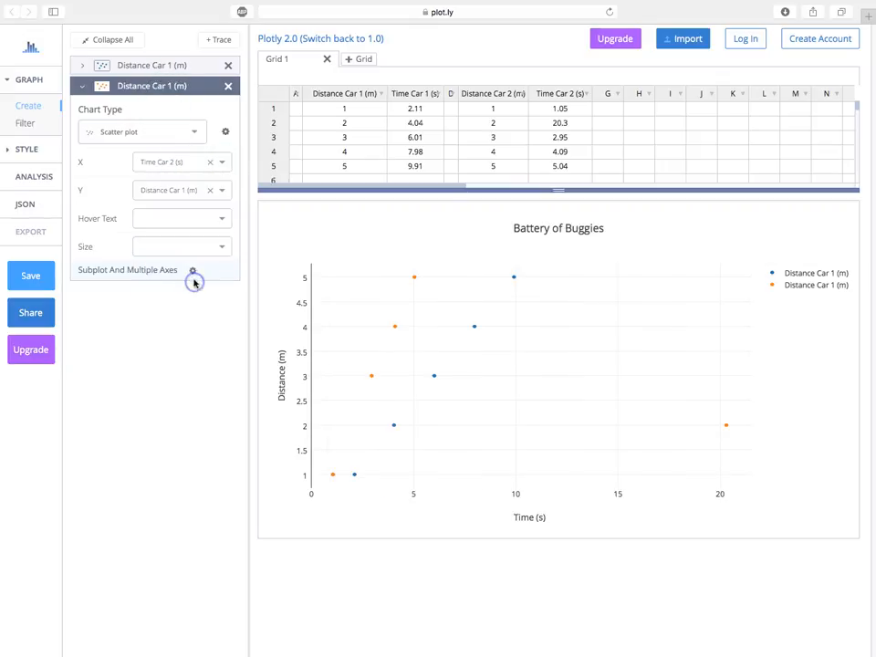
{"action": "left_click", "coordinate": [221, 190]}
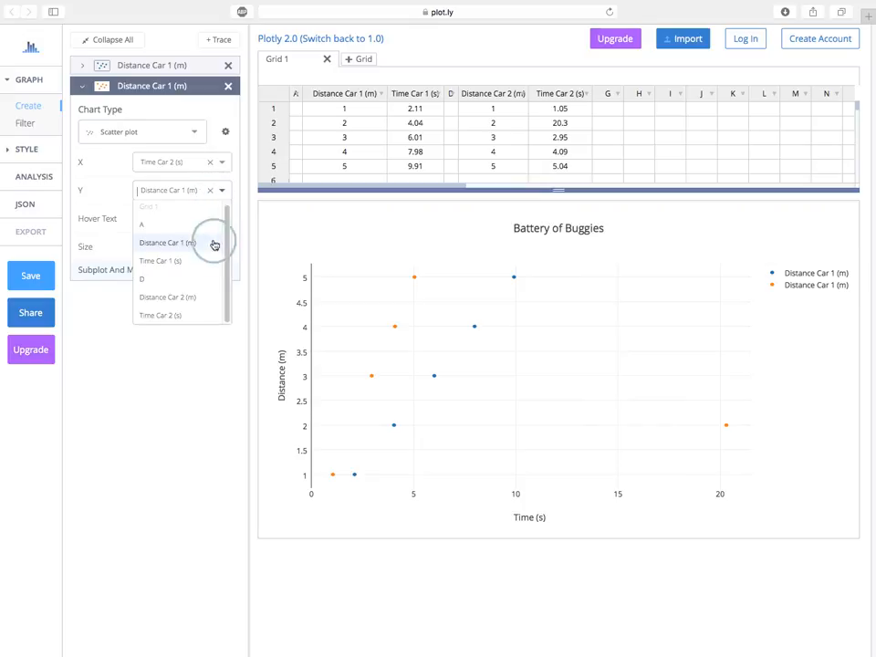
{"action": "left_click", "coordinate": [195, 299]}
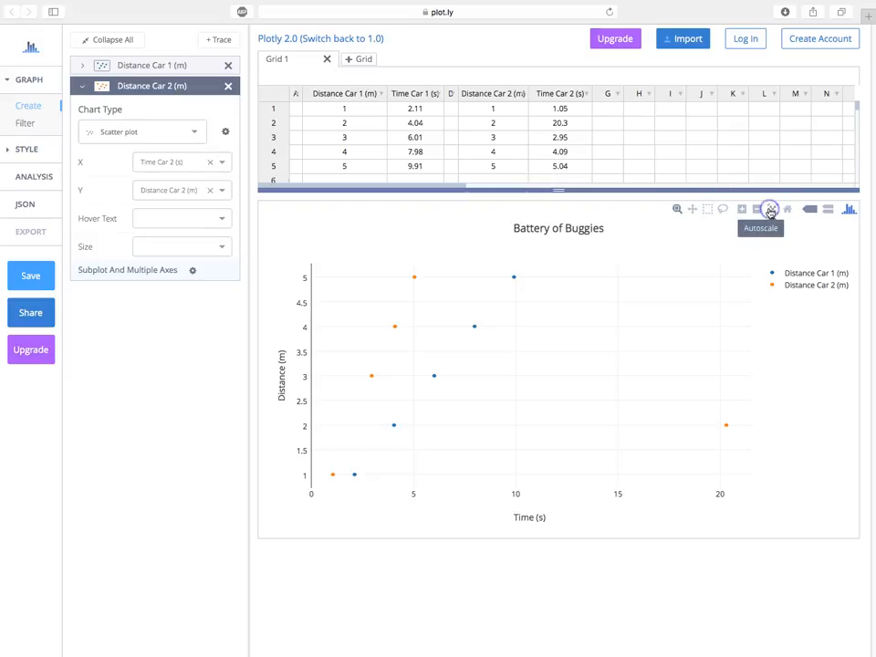
- Correct the row 2 time in the Time Car 2 (s) column to 2.03
{"action": "mouse_move", "coordinate": [342, 462]}
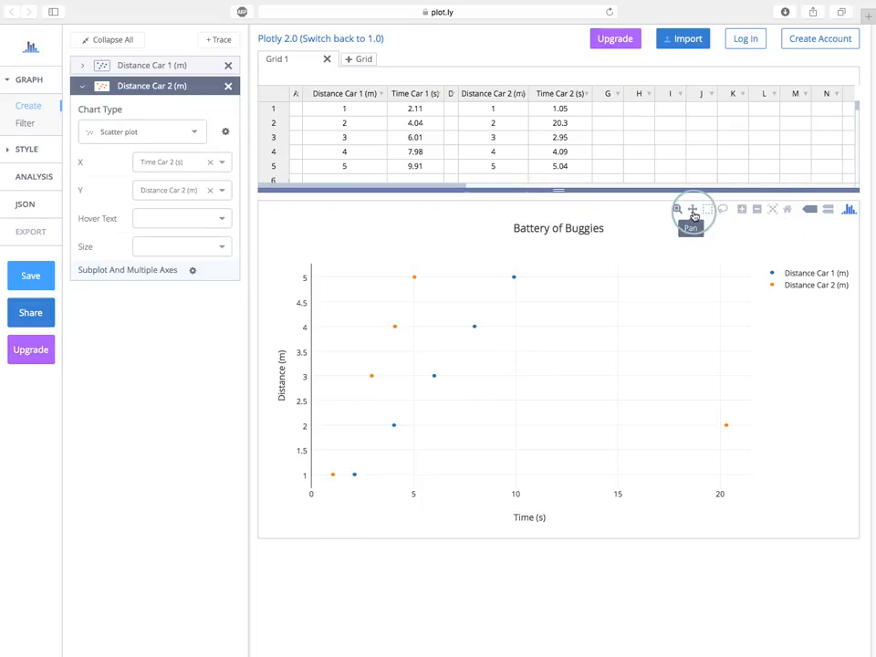
{"action": "left_click", "coordinate": [757, 210]}
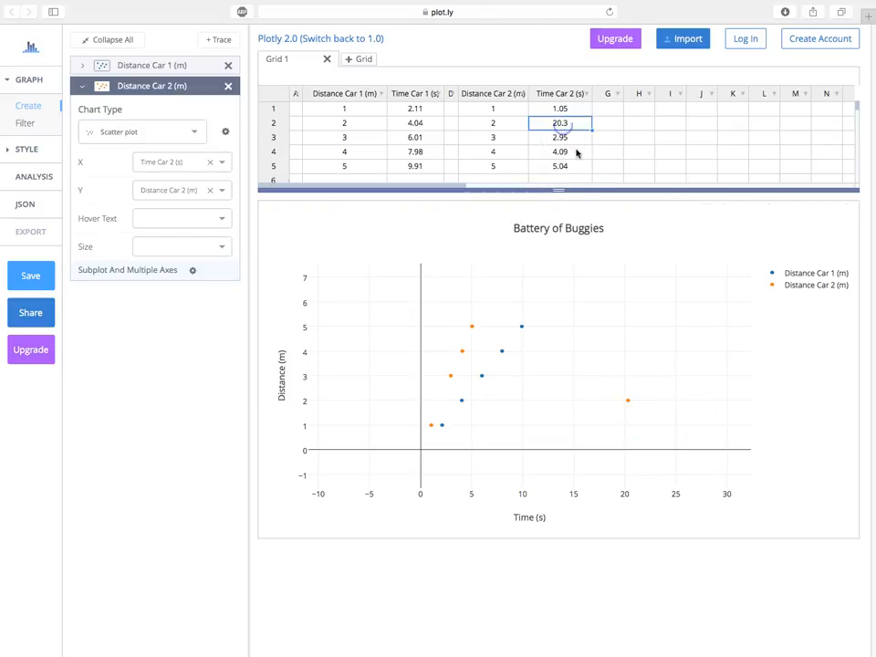
{"action": "mouse_move", "coordinate": [629, 399]}
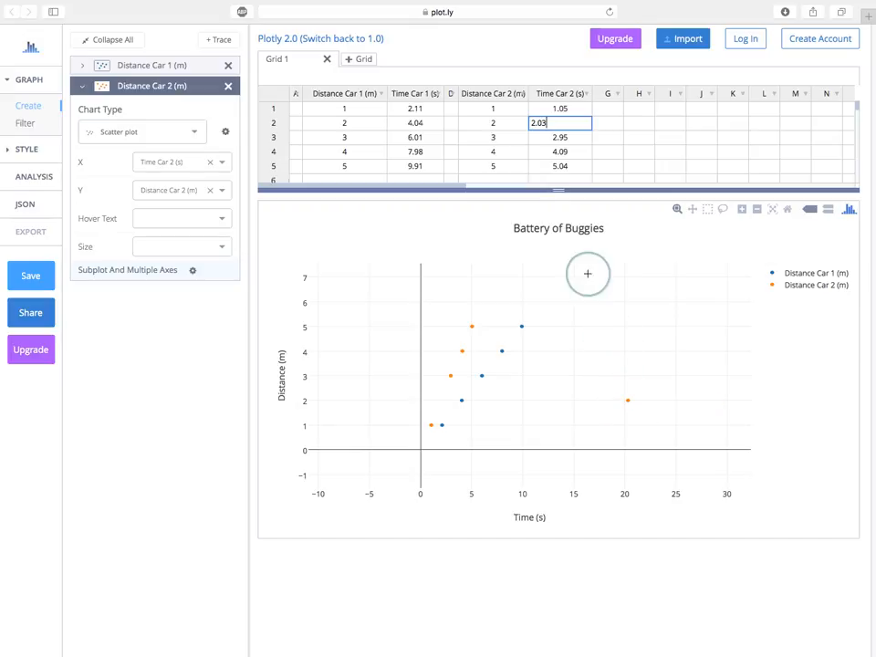
{"action": "key", "text": "Return"}
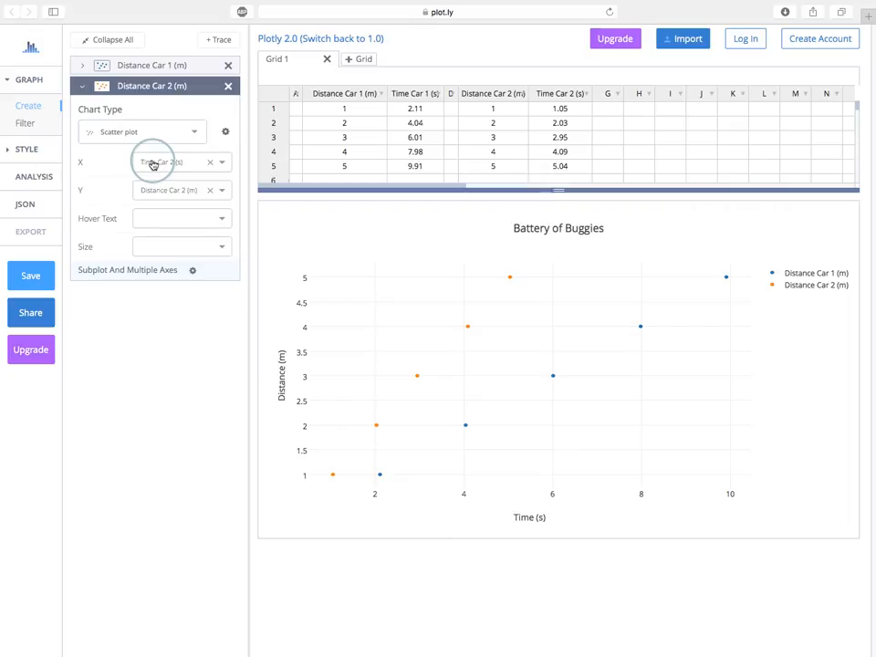
{"action": "left_click", "coordinate": [198, 222]}
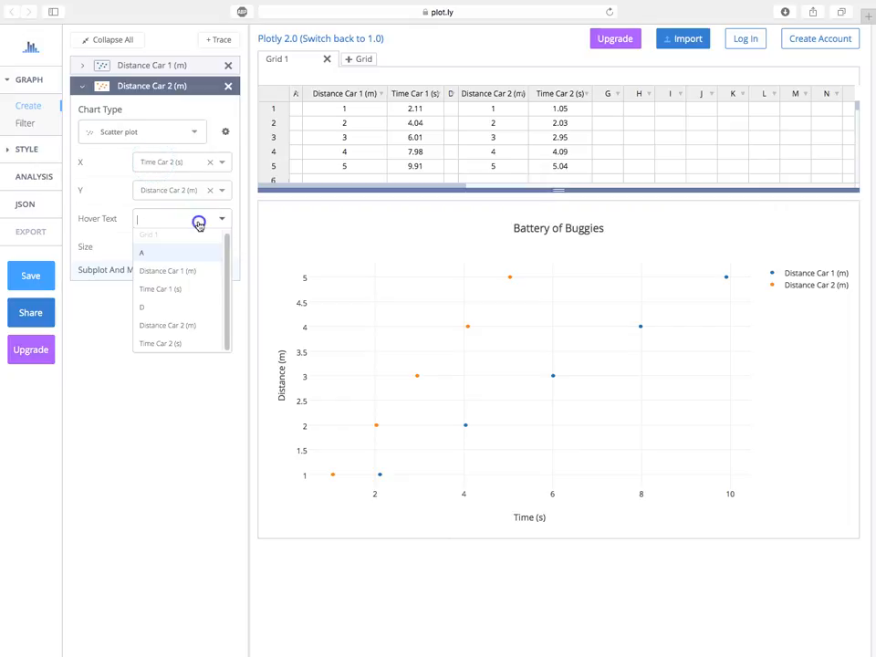
{"action": "left_click", "coordinate": [96, 342]}
- Run a linear curve fit on the Distance Car 1 (m) trace and place its results annotation below the fit line
{"action": "left_click", "coordinate": [28, 179]}
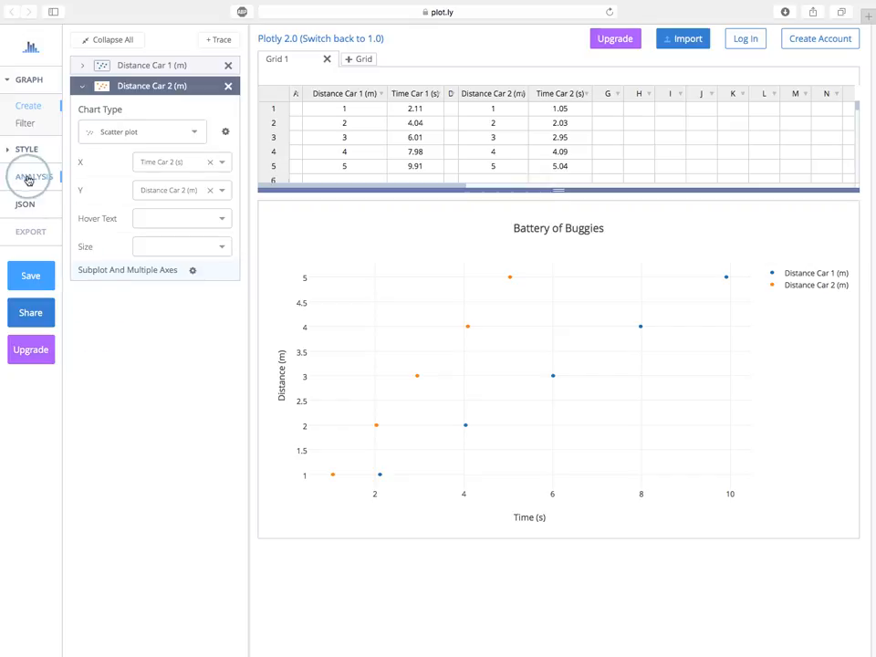
{"action": "left_click", "coordinate": [207, 40]}
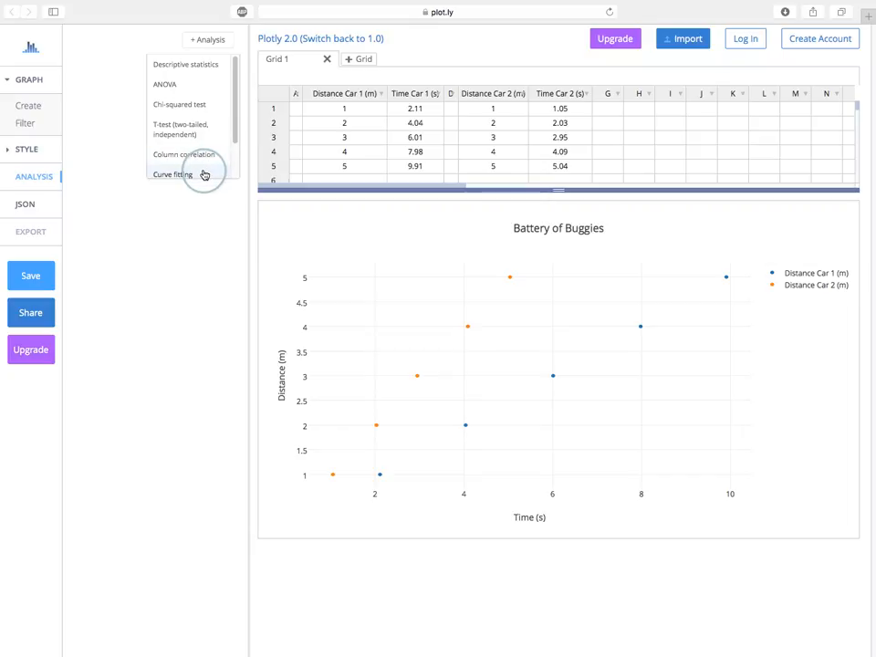
{"action": "left_click", "coordinate": [203, 173]}
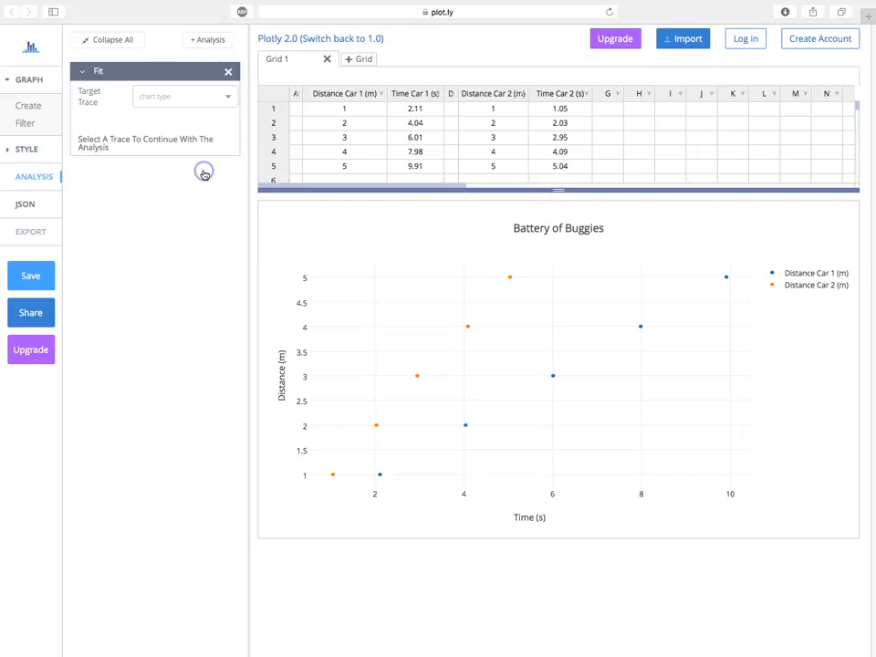
{"action": "left_click", "coordinate": [215, 100]}
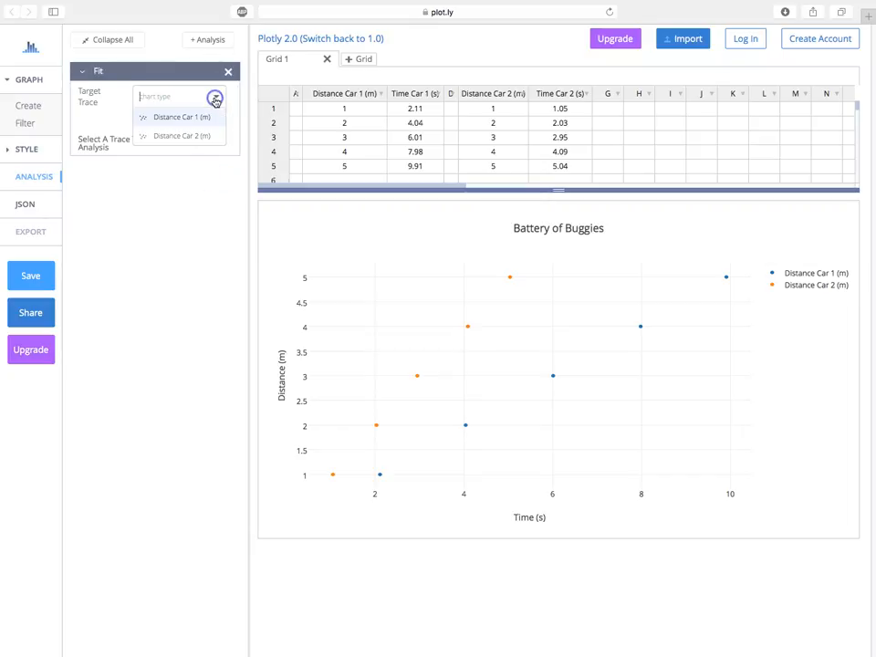
{"action": "left_click", "coordinate": [174, 119]}
{"action": "left_click", "coordinate": [160, 206]}
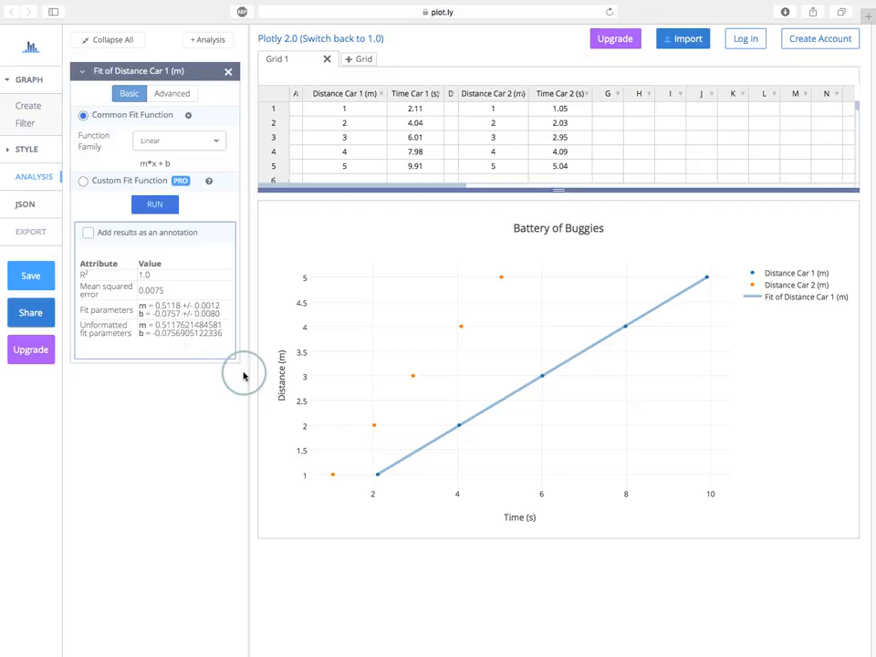
{"action": "left_click", "coordinate": [87, 232]}
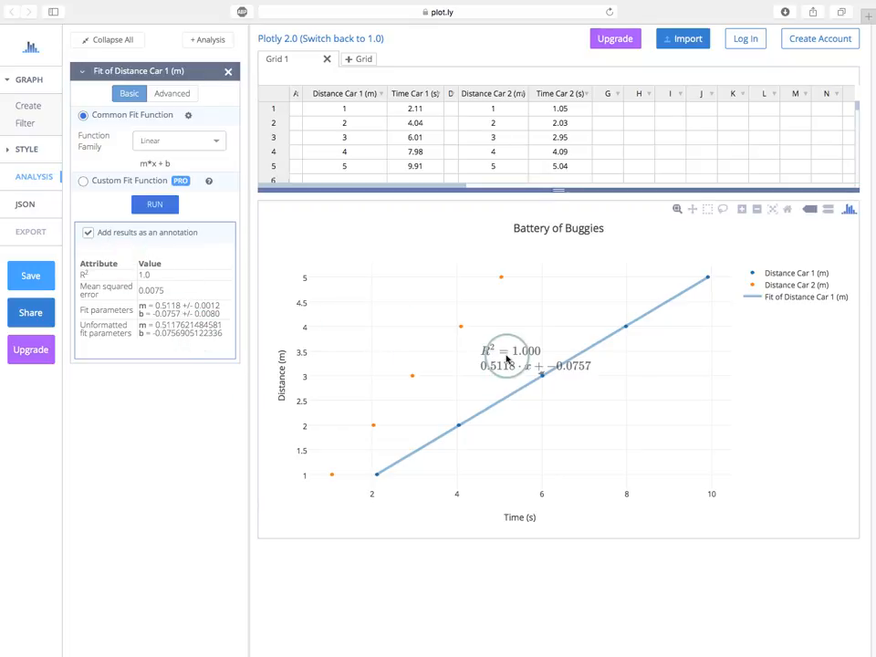
{"action": "left_click_drag", "start_coordinate": [502, 366], "coordinate": [619, 401]}
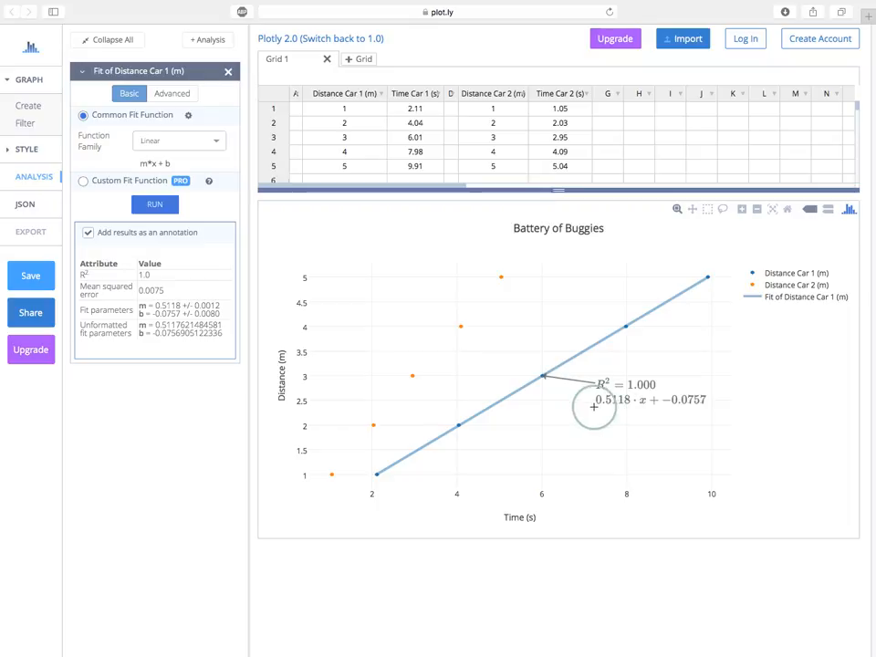
- Add a second curve fitting analysis below the collapsed Distance Car 1 (m) fit, keeping only one blank fit
{"action": "left_click", "coordinate": [207, 41]}
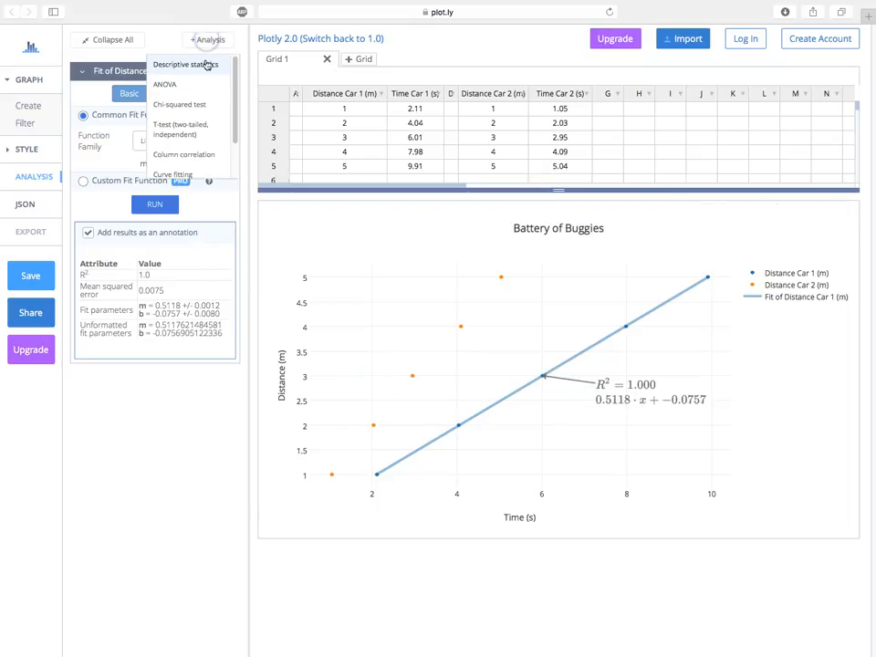
{"action": "left_click", "coordinate": [191, 173]}
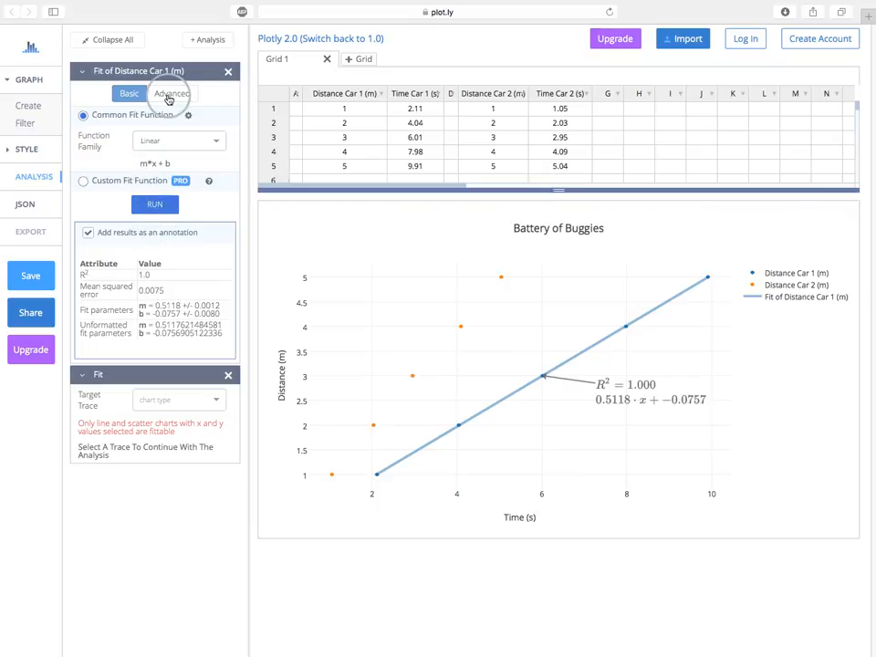
{"action": "double_click", "coordinate": [82, 377]}
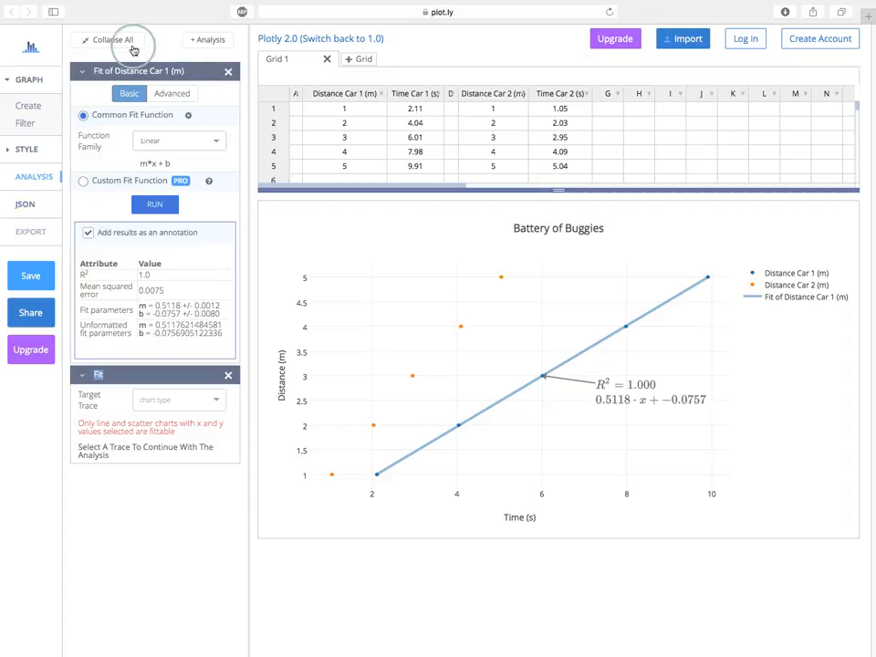
{"action": "left_click", "coordinate": [83, 73]}
{"action": "left_click", "coordinate": [82, 91]}
{"action": "left_click", "coordinate": [203, 40]}
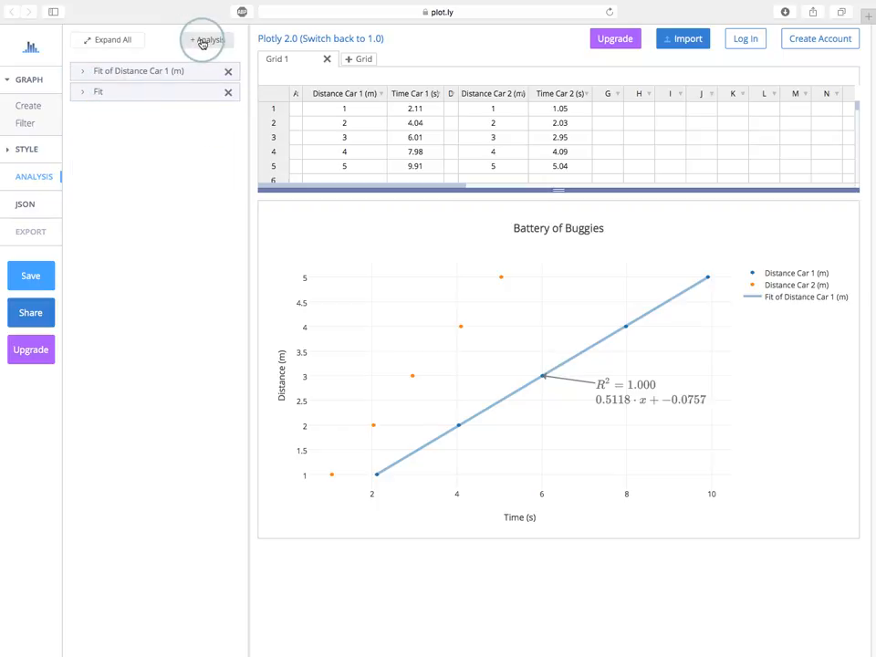
{"action": "left_click", "coordinate": [185, 175]}
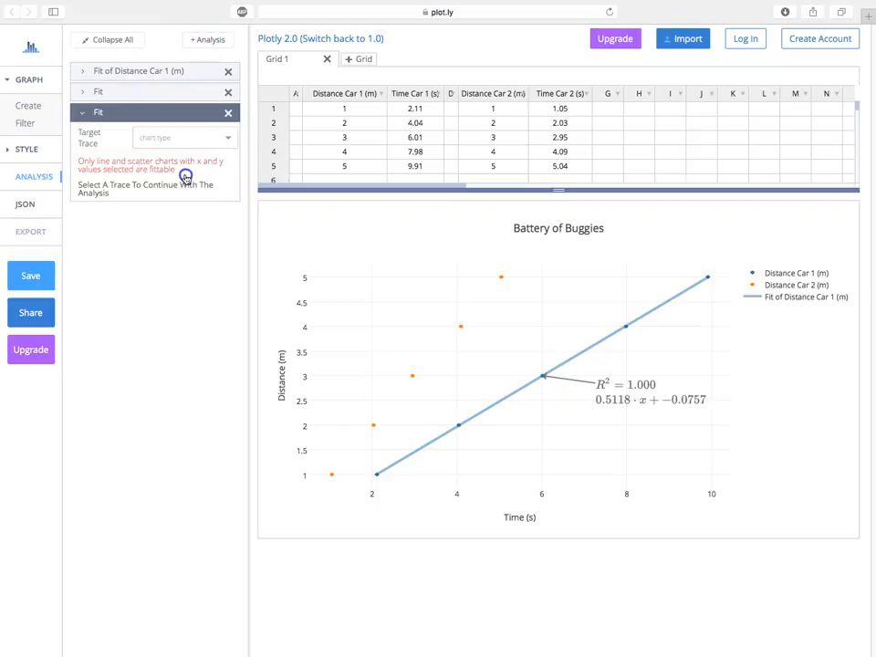
{"action": "left_click", "coordinate": [228, 92]}
- Run a linear fit on the Distance Car 2 (m) trace and place its results annotation above the fit line
{"action": "left_click", "coordinate": [184, 116]}
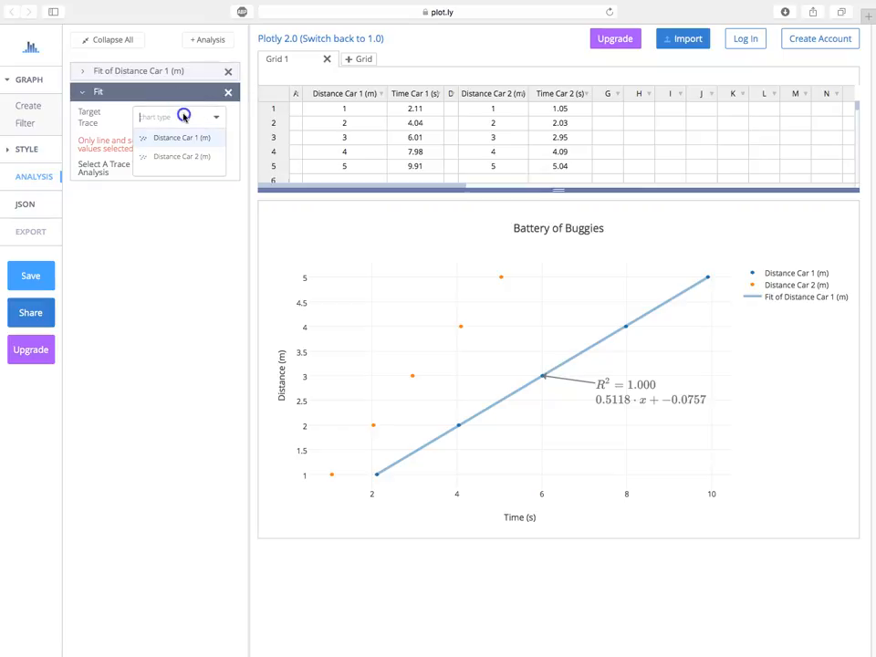
{"action": "left_click", "coordinate": [194, 153]}
{"action": "left_click", "coordinate": [156, 227]}
{"action": "left_click", "coordinate": [160, 226]}
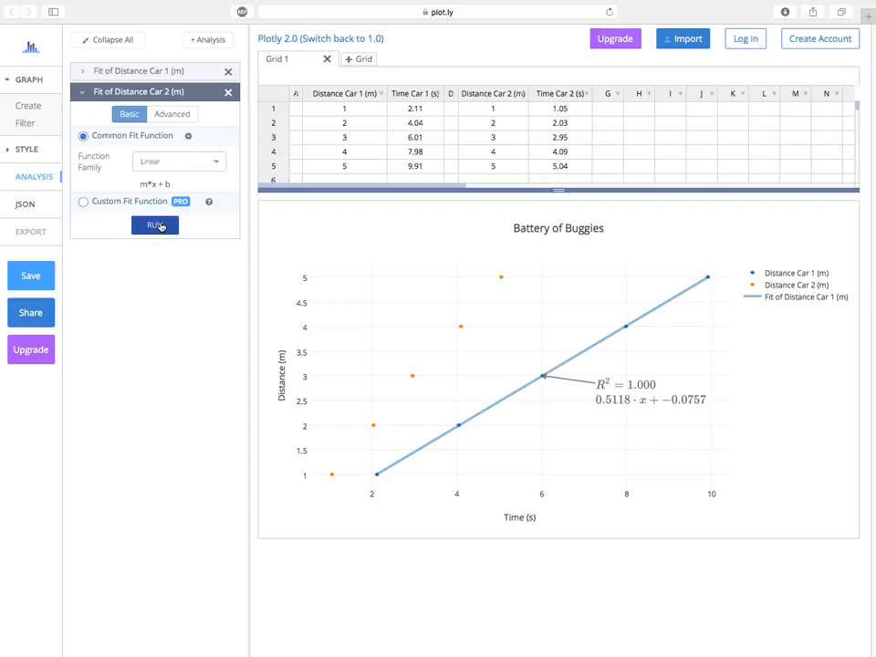
{"action": "left_click", "coordinate": [157, 228]}
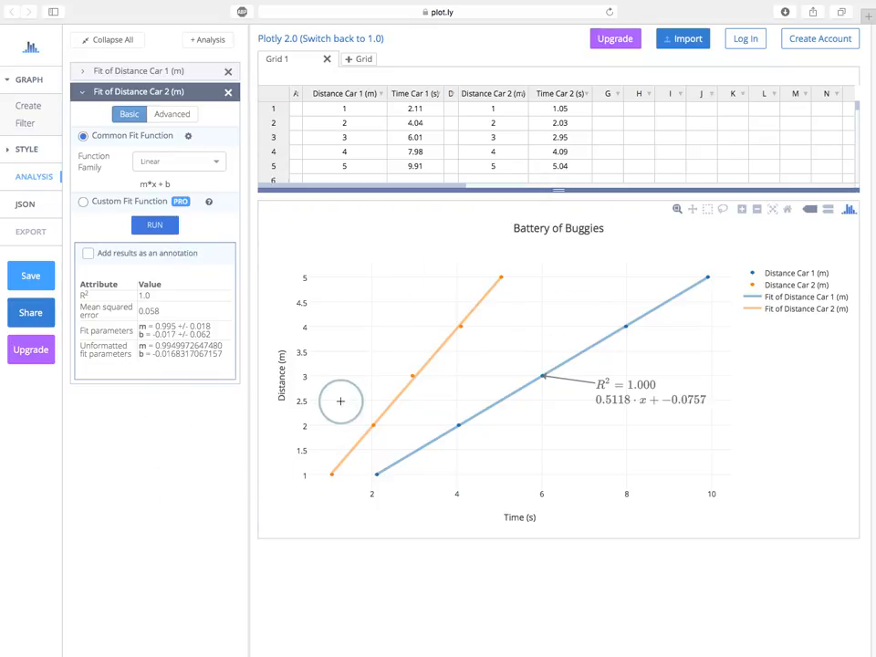
{"action": "left_click", "coordinate": [85, 255]}
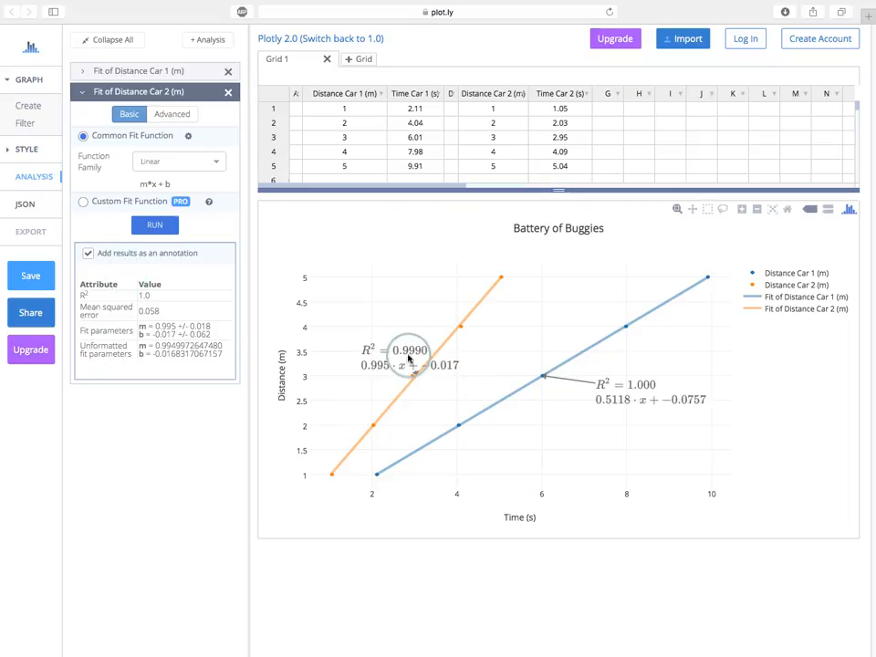
{"action": "left_click_drag", "start_coordinate": [402, 336], "coordinate": [395, 301]}
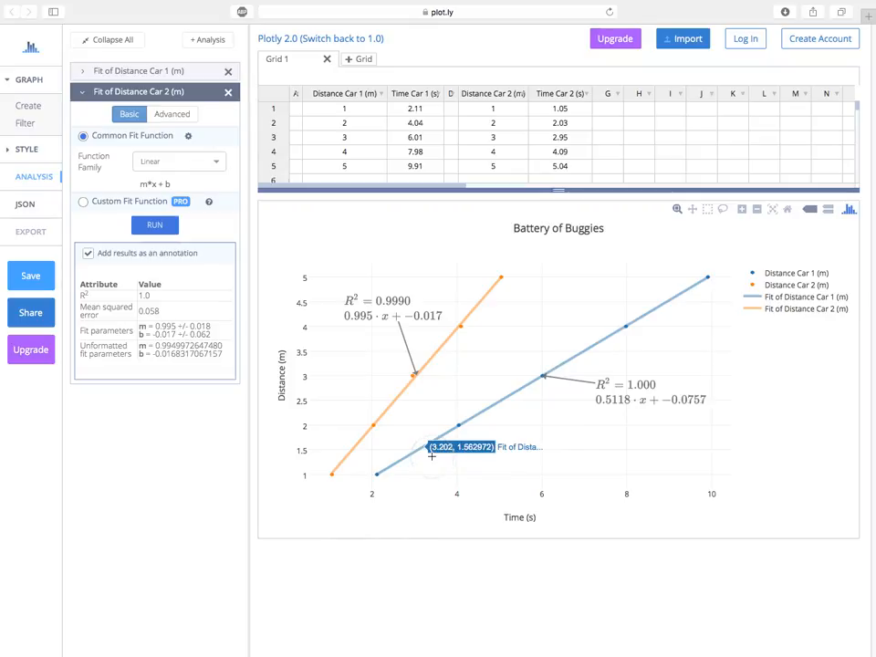
{"action": "left_click", "coordinate": [581, 512]}
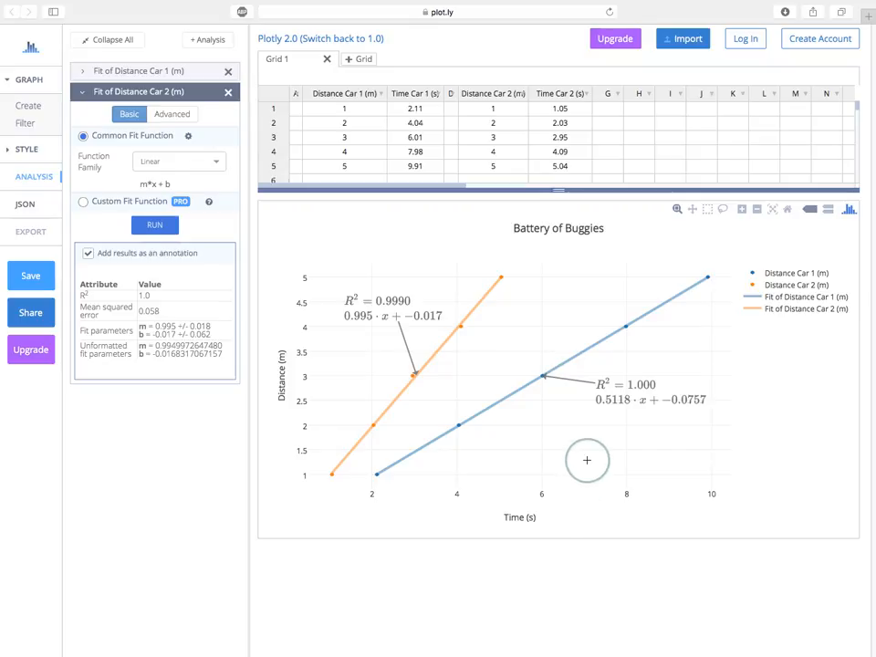
{"action": "left_click", "coordinate": [613, 403]}
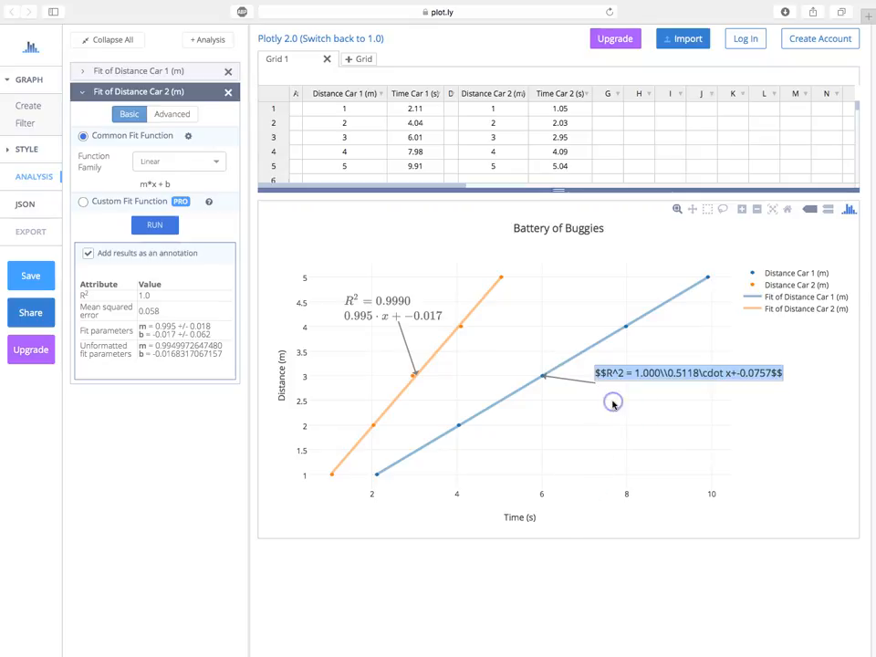
{"action": "left_click", "coordinate": [655, 431]}
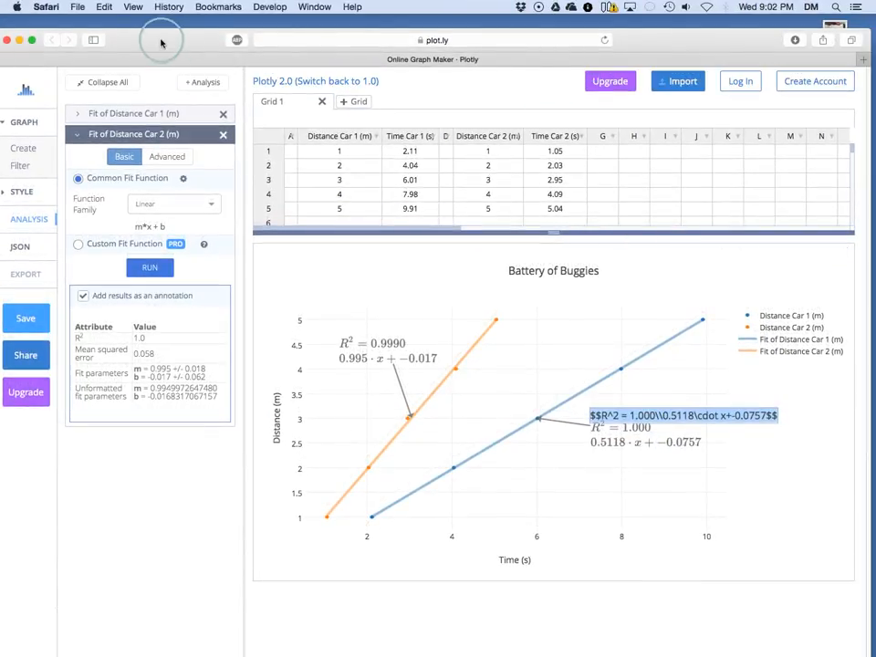
{"action": "left_click", "coordinate": [32, 41]}
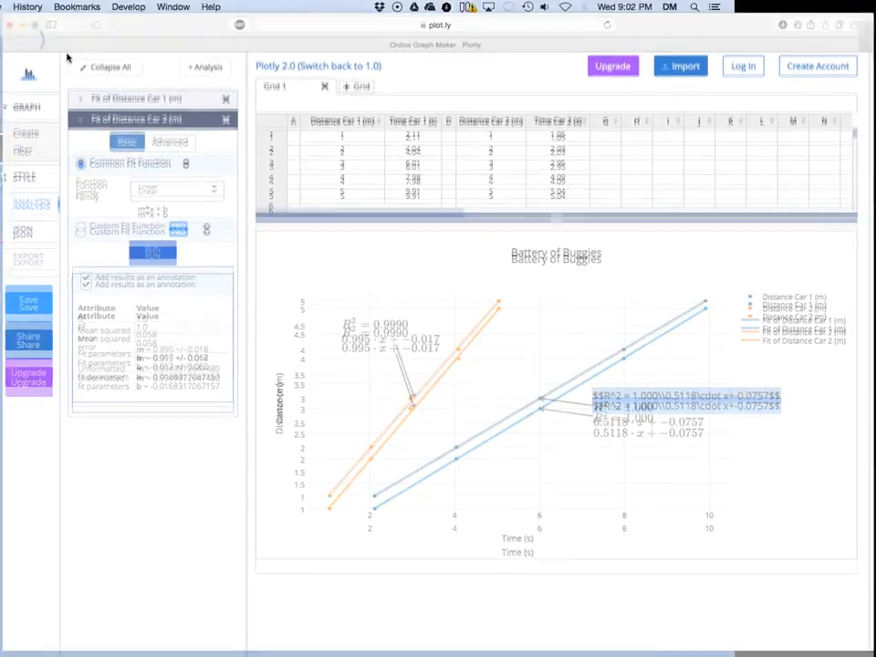
{"action": "left_click", "coordinate": [745, 405]}
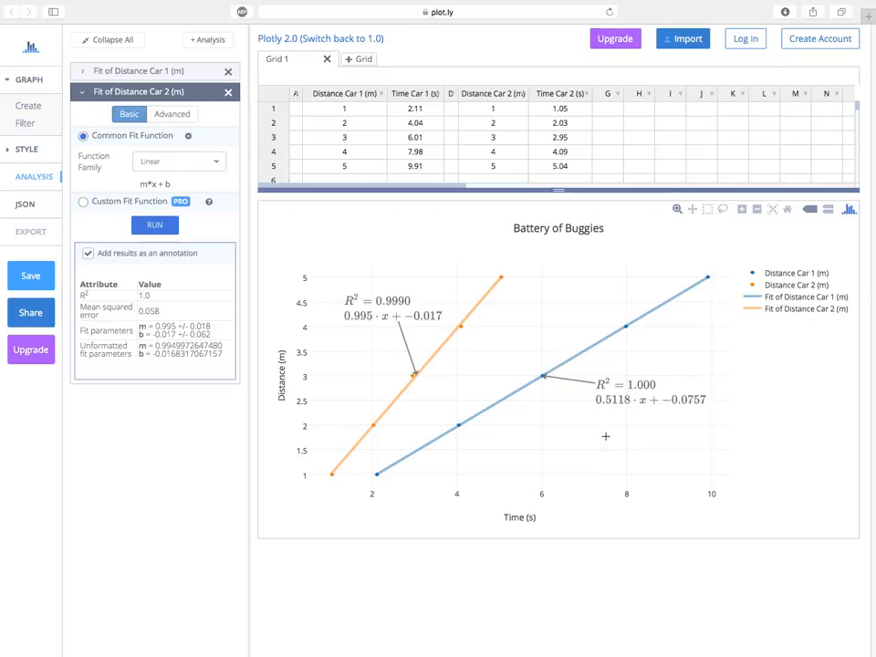
{"action": "mouse_move", "coordinate": [619, 423]}
{"action": "left_mouse_down"}
{"action": "mouse_move", "coordinate": [637, 408]}
{"action": "mouse_move", "coordinate": [602, 413]}
{"action": "left_mouse_up"}
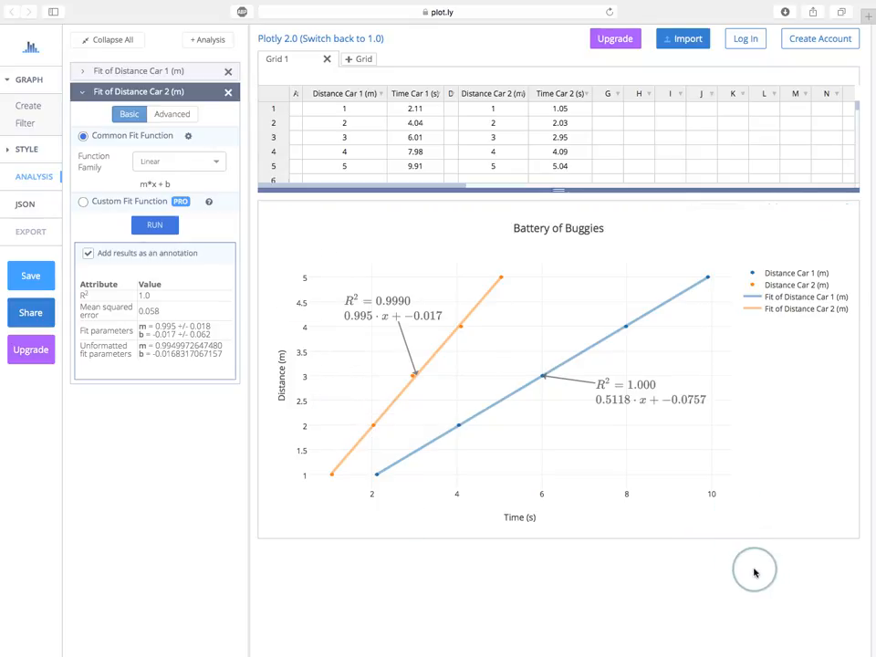
{"action": "left_click", "coordinate": [369, 570]}
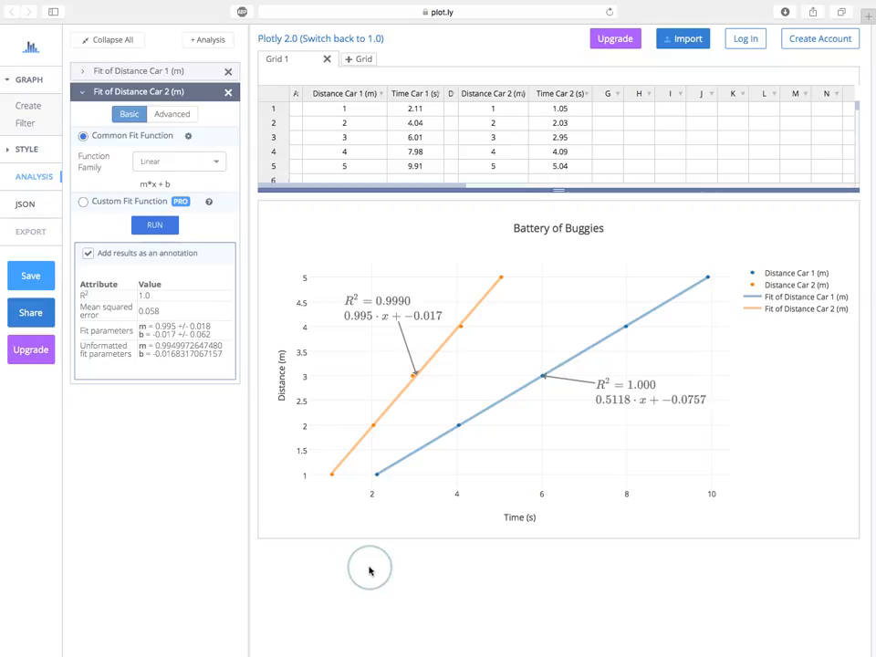